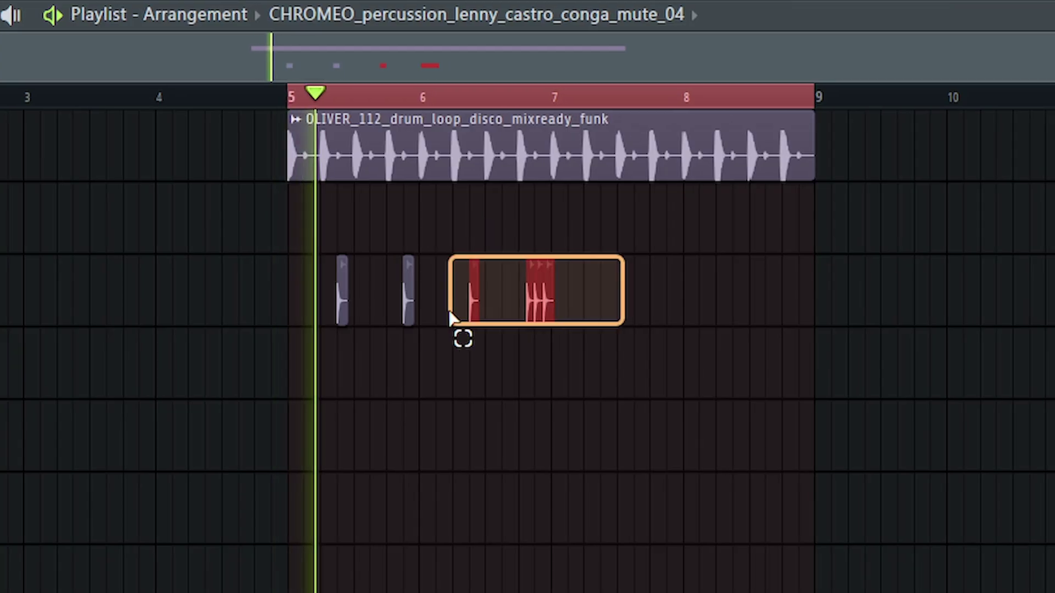
# Duplicate the conga hits to fill the loop through bar 8 and route the conga channels to mixer track 2
pyautogui.moveTo(454, 318); pyautogui.dragTo(588, 313)
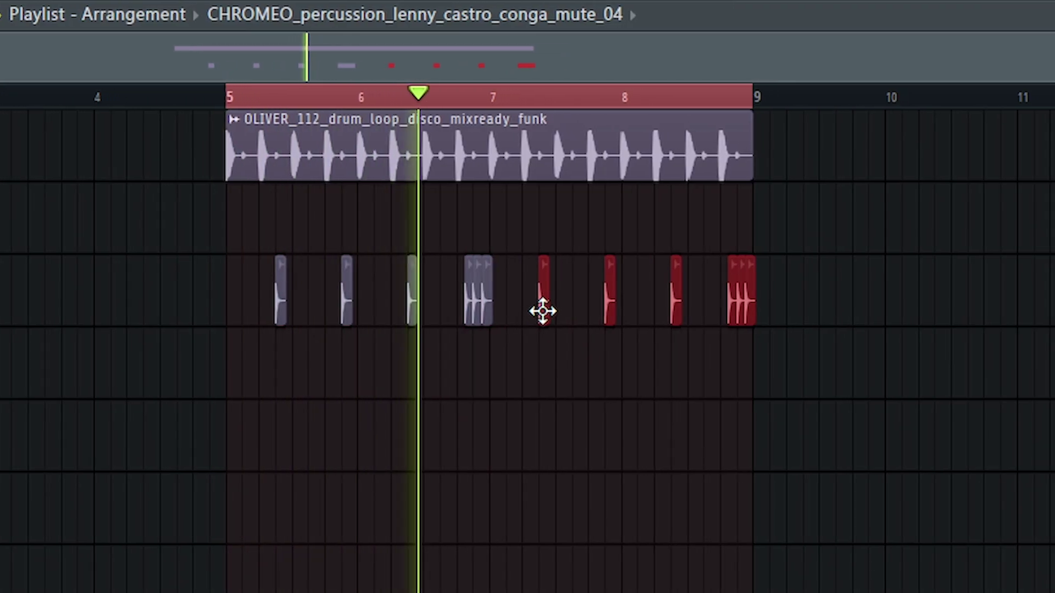
pyautogui.hotkey('ctrl', 'd')
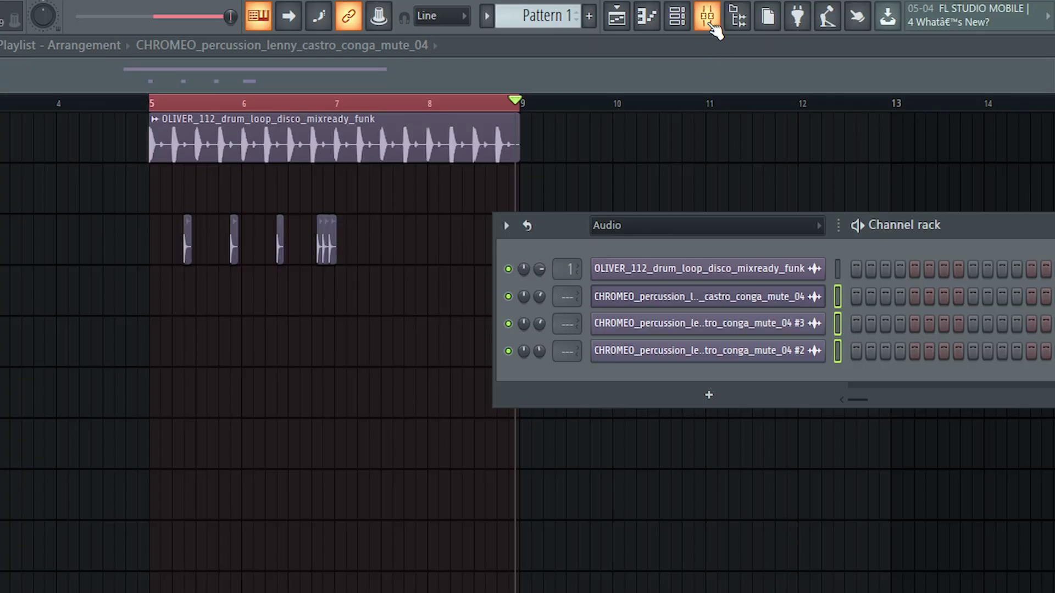
pyautogui.click(710, 22)
pyautogui.rightClick(105, 292)
pyautogui.moveTo(261, 300)
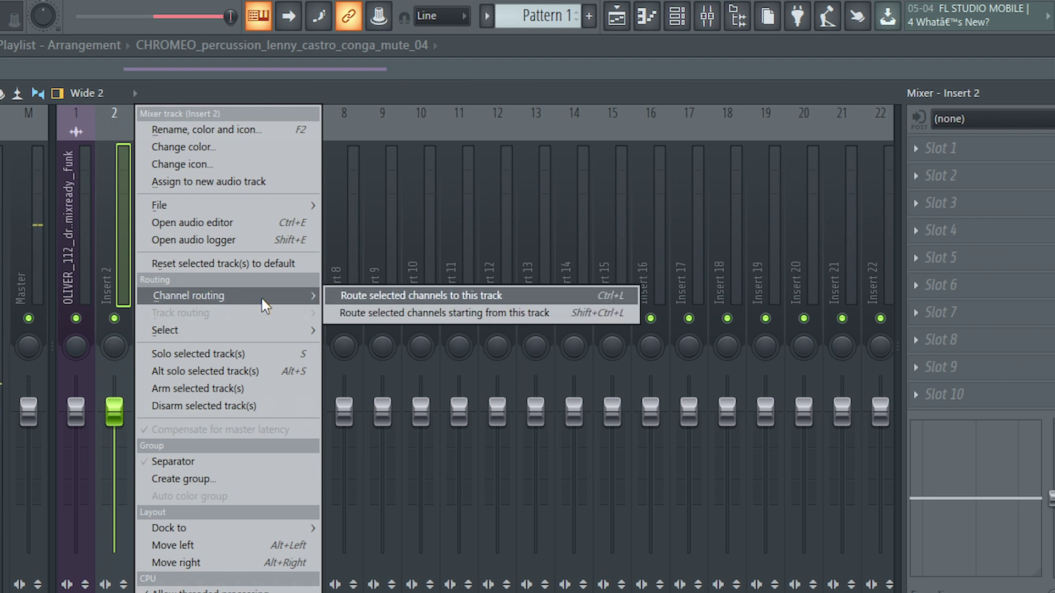
pyautogui.click(372, 298)
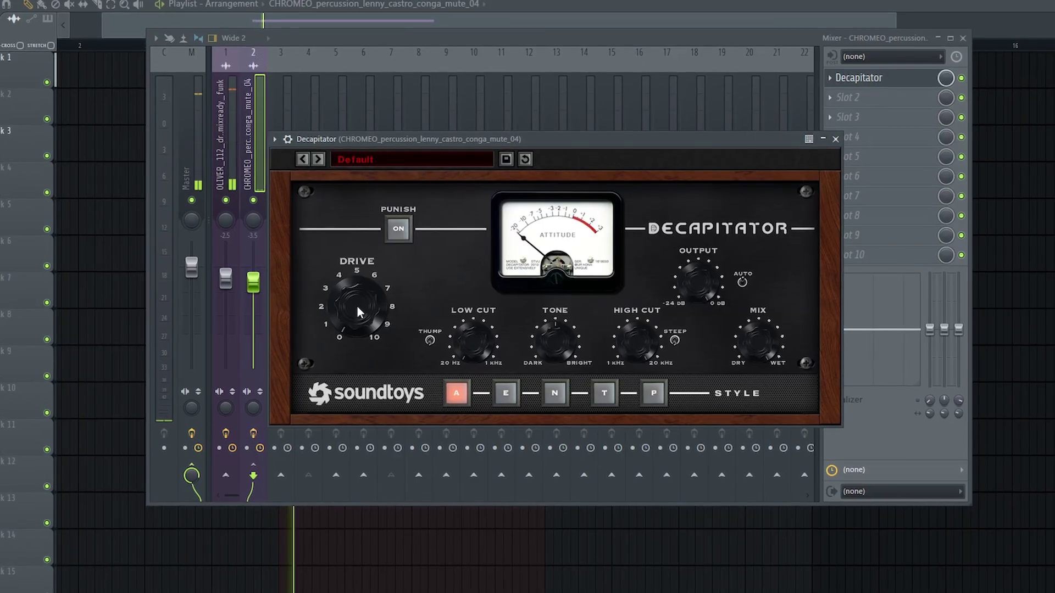
# Raise the Drive in Decapitator on the conga mixer track
pyautogui.moveTo(356, 291); pyautogui.dragTo(357, 285)
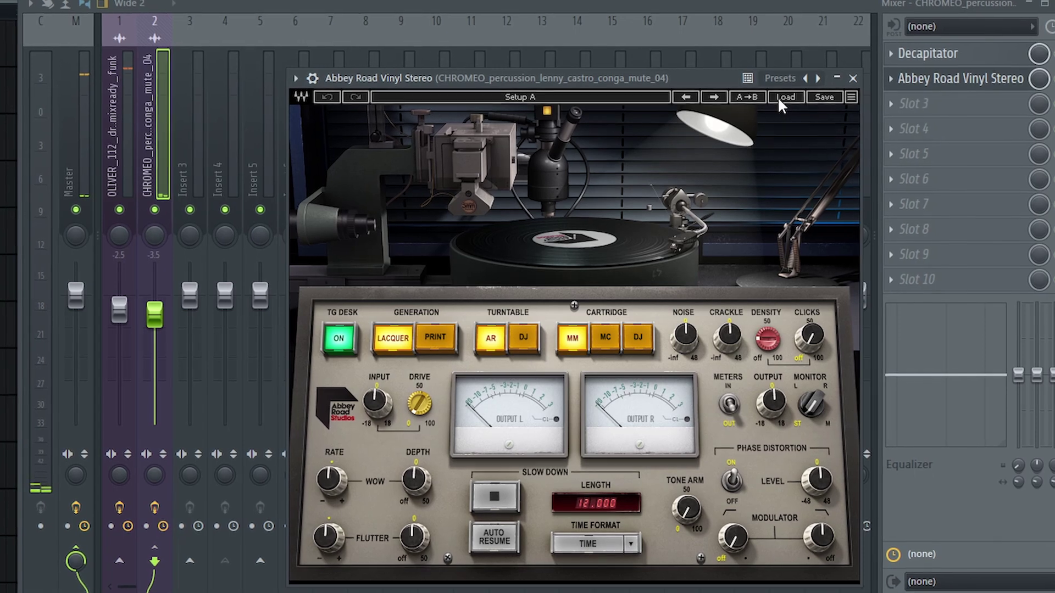
# Load the Mix Buss Hi-Fi preset in Abbey Road Vinyl Stereo on the conga track and reduce its noise and clicks
pyautogui.click(783, 97)
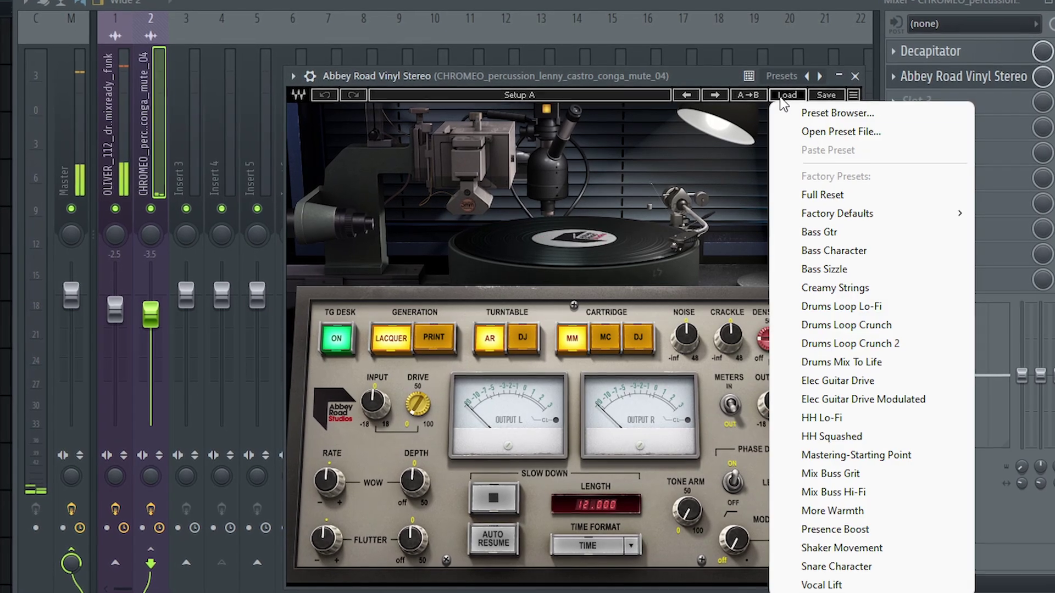
pyautogui.click(833, 492)
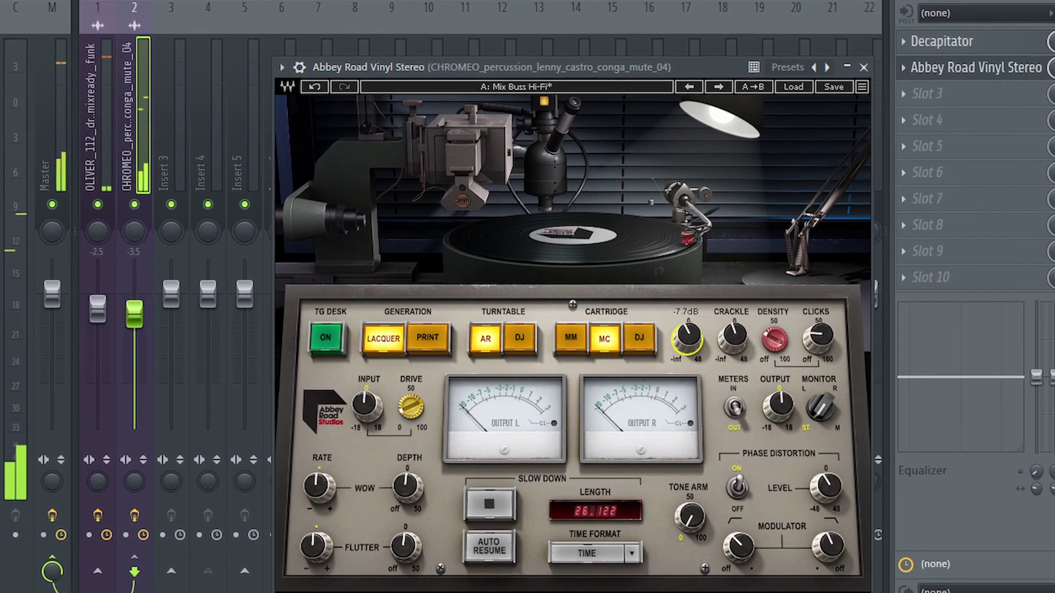
pyautogui.moveTo(818, 333); pyautogui.dragTo(809, 339)
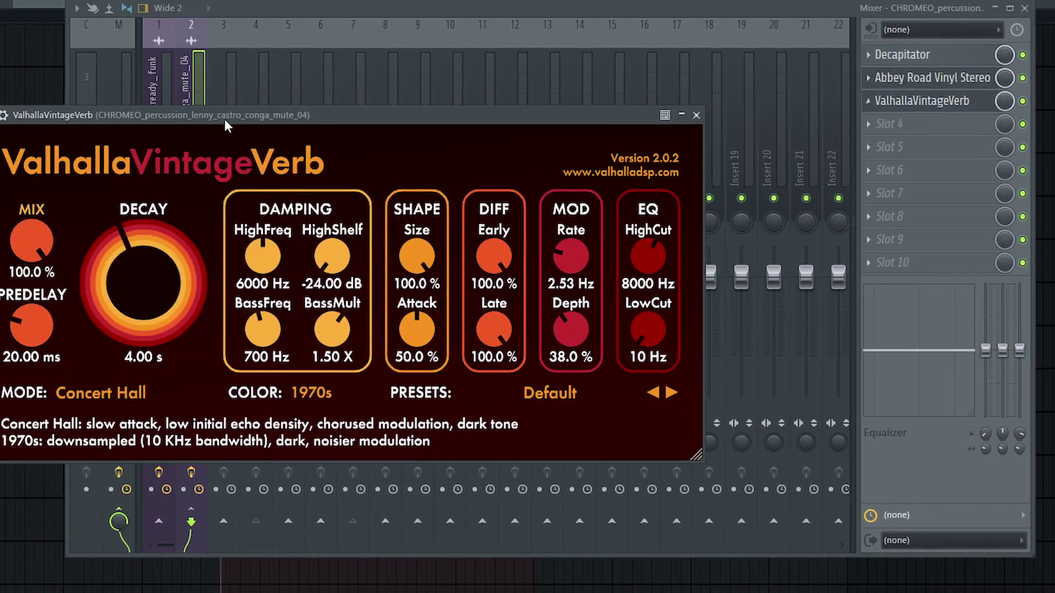
# Set the conga track's ValhallaVintageVerb to 9.2% mix, 2.72 s decay, 5100 Hz HighCut and 370 Hz LowCut
pyautogui.moveTo(224, 119); pyautogui.dragTo(390, 117)
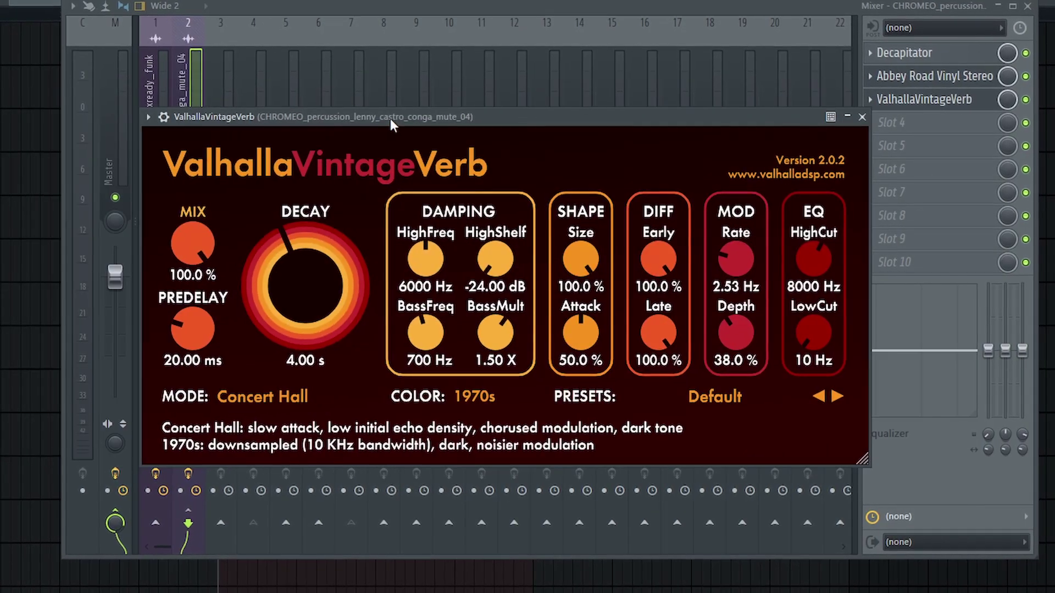
pyautogui.moveTo(196, 268); pyautogui.dragTo(215, 448)
pyautogui.moveTo(289, 306); pyautogui.dragTo(290, 325)
pyautogui.moveTo(184, 255); pyautogui.dragTo(242, 275)
pyautogui.moveTo(826, 336)
pyautogui.mouseDown()
pyautogui.moveTo(847, 300)
pyautogui.moveTo(826, 247)
pyautogui.moveTo(833, 340)
pyautogui.mouseUp()
pyautogui.moveTo(144, 237); pyautogui.dragTo(161, 234)
pyautogui.moveTo(256, 260); pyautogui.dragTo(256, 253)
pyautogui.moveTo(837, 302); pyautogui.dragTo(837, 308)
pyautogui.moveTo(845, 250); pyautogui.dragTo(844, 259)
pyautogui.moveTo(845, 336); pyautogui.dragTo(845, 331)
pyautogui.moveTo(156, 235); pyautogui.dragTo(152, 231)
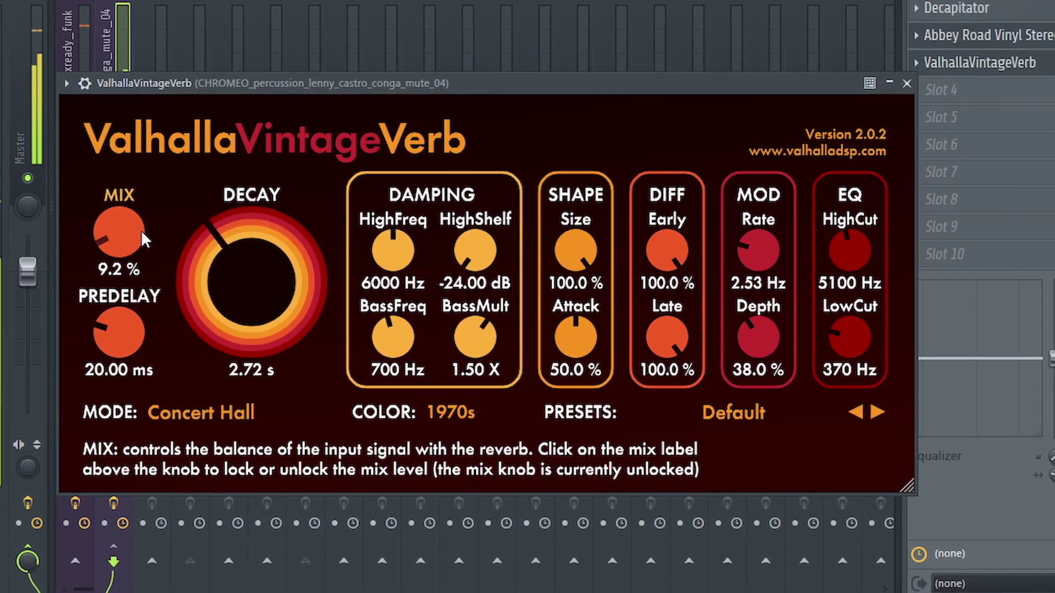
# Reduce the conga reverb's decay and mix slightly further
pyautogui.moveTo(222, 252); pyautogui.dragTo(220, 258)
pyautogui.moveTo(123, 237); pyautogui.dragTo(124, 242)
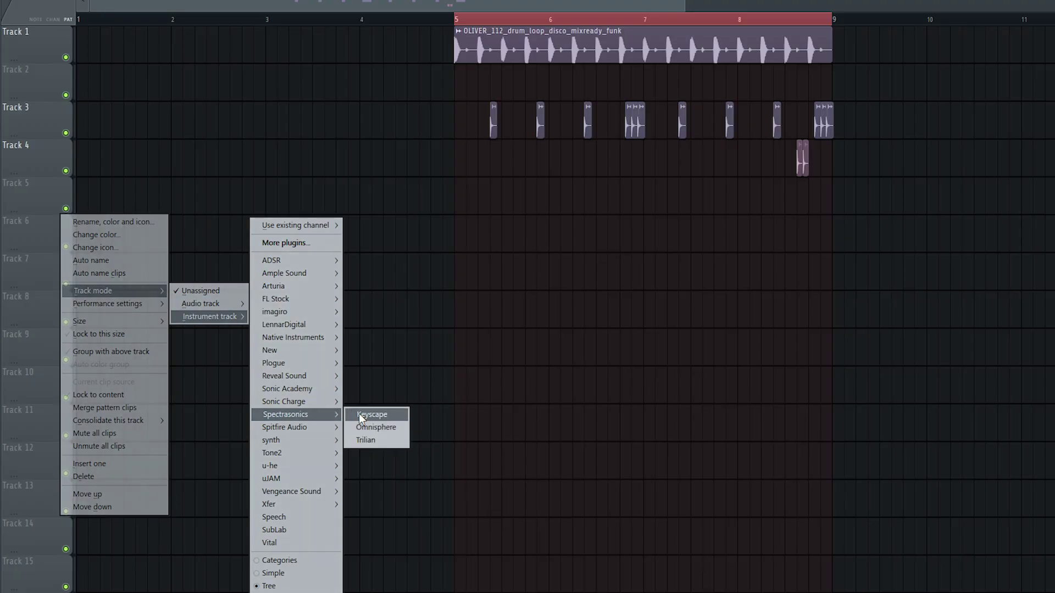
# Make Track 6 a Keyscape instrument track and load the electric piano patch Rhodes - LA Custom
pyautogui.click(358, 414)
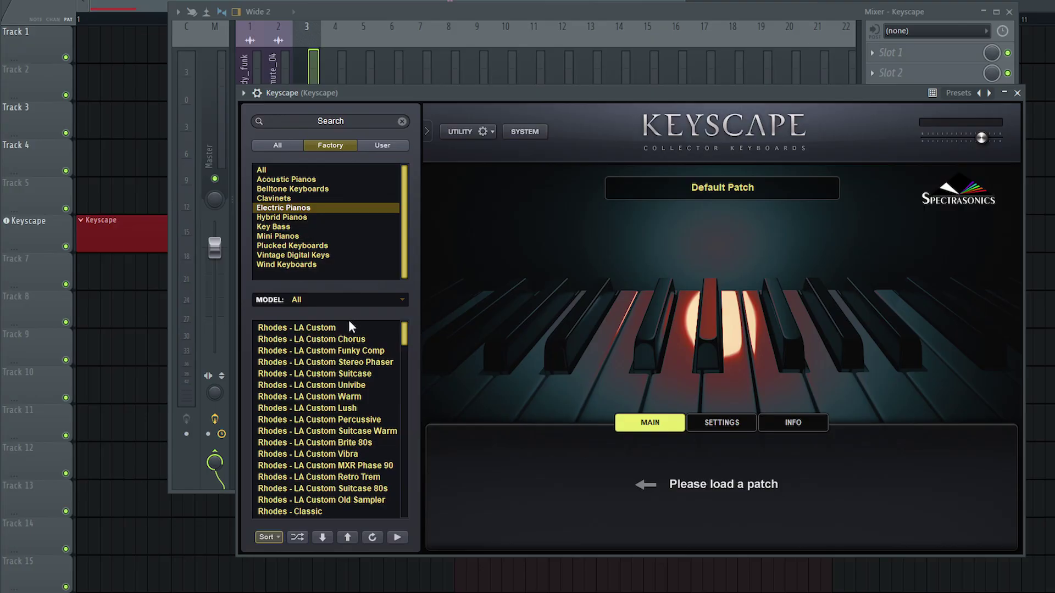
pyautogui.click(345, 327)
pyautogui.moveTo(488, 92)
pyautogui.mouseDown()
pyautogui.moveTo(451, 87)
pyautogui.moveTo(476, 83)
pyautogui.mouseUp()
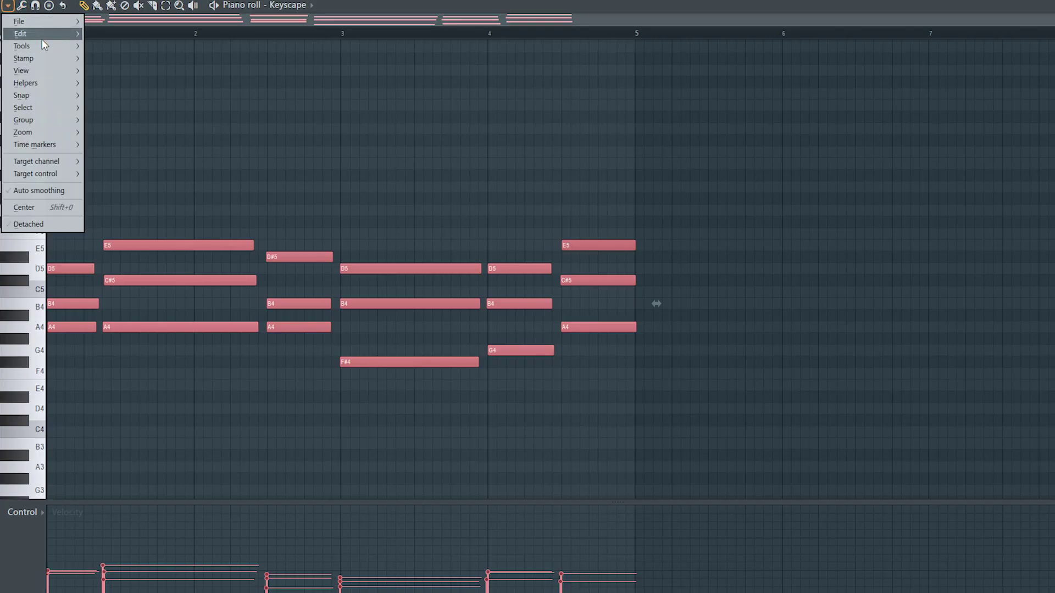
# Quantize the starts and ends of the recorded Keyscape chord notes to the grid
pyautogui.moveTo(42, 49)
pyautogui.click(167, 105)
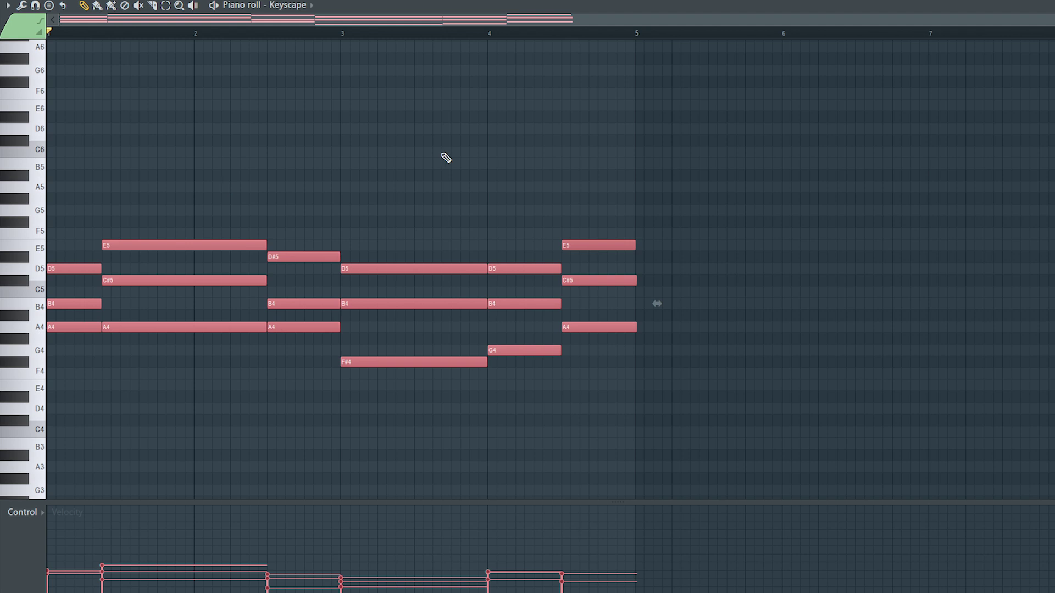
# Play the Keyscape progression and examine its chords one by one in the piano roll
pyautogui.moveTo(642, 39); pyautogui.dragTo(595, 165)
pyautogui.moveTo(553, 330); pyautogui.dragTo(519, 330)
pyautogui.click(506, 249)
pyautogui.moveTo(501, 246); pyautogui.dragTo(520, 247)
pyautogui.moveTo(560, 11); pyautogui.dragTo(632, 207)
pyautogui.press('space')
pyautogui.moveTo(178, 171); pyautogui.dragTo(185, 299)
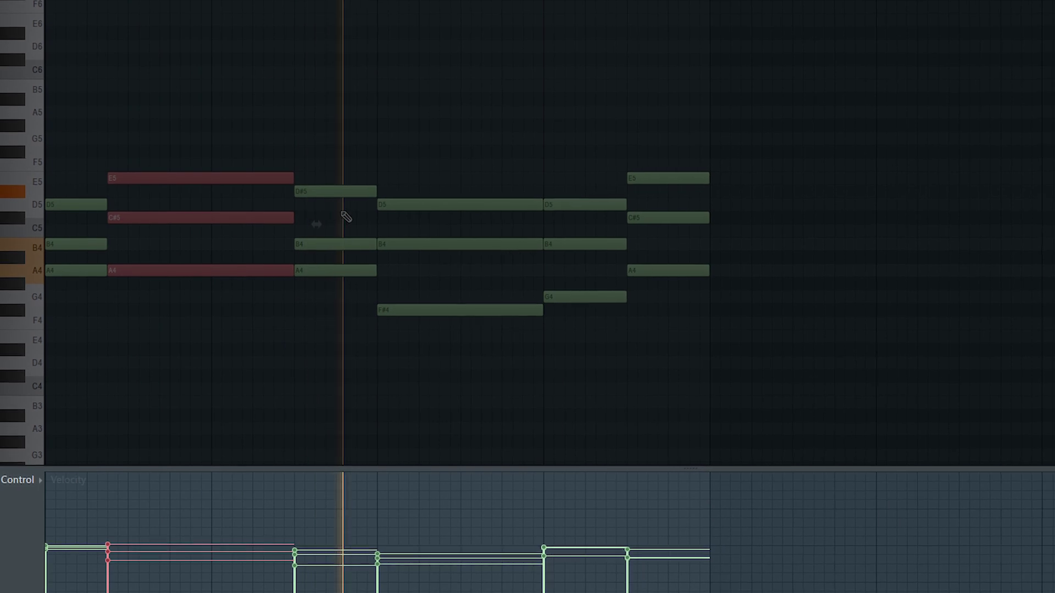
pyautogui.moveTo(339, 170); pyautogui.dragTo(432, 318)
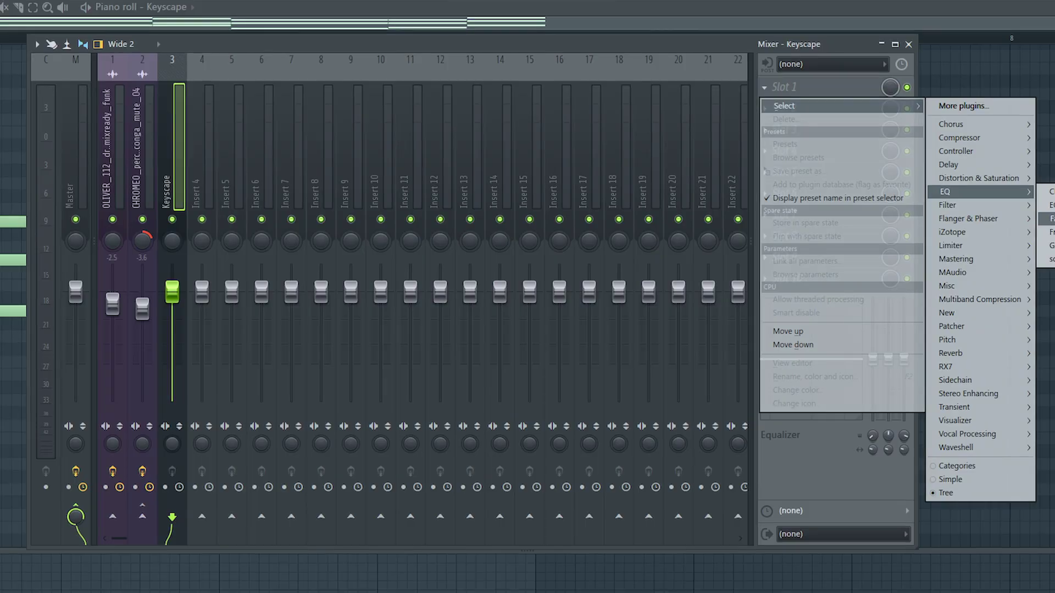
# Add FabFilter Pro-Q 3 to the Keyscape mixer track and cut the low end with a Low Shelf band
pyautogui.click(956, 202)
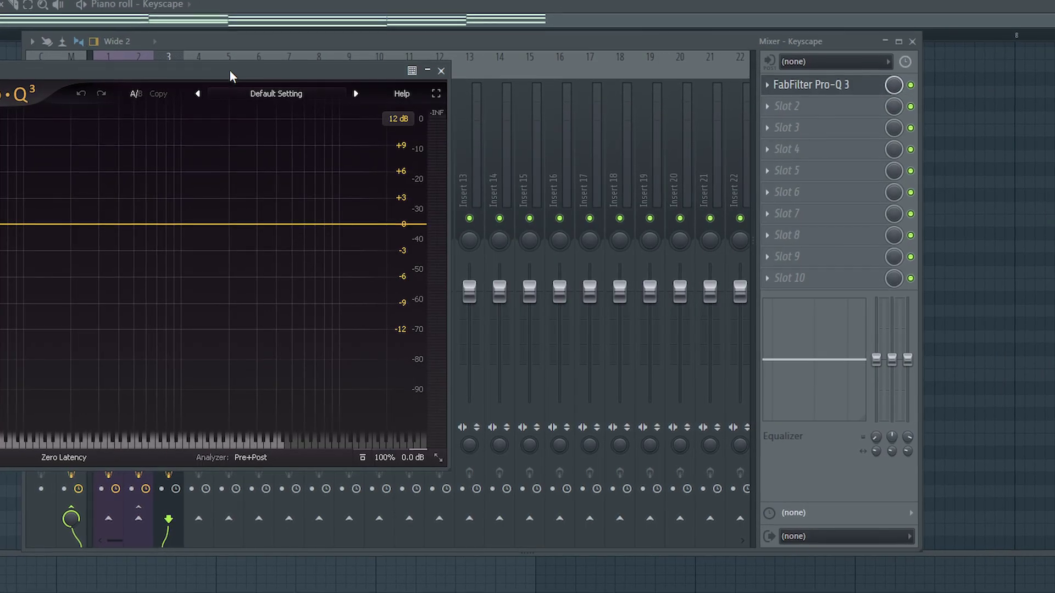
pyautogui.moveTo(229, 69); pyautogui.dragTo(518, 100)
pyautogui.moveTo(270, 259); pyautogui.dragTo(275, 275)
pyautogui.rightClick(274, 275)
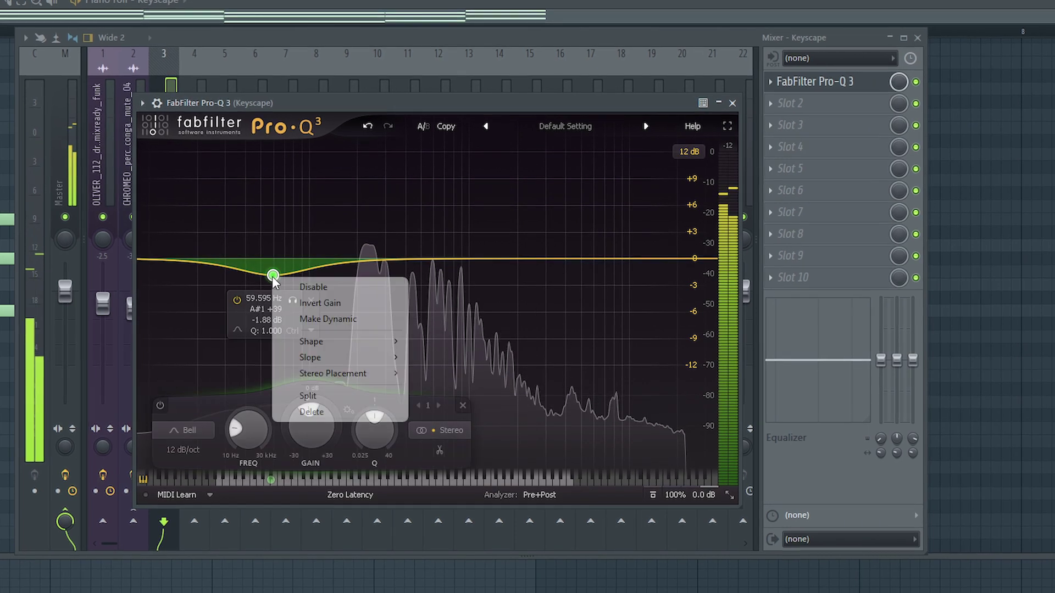
pyautogui.moveTo(338, 342)
pyautogui.click(448, 358)
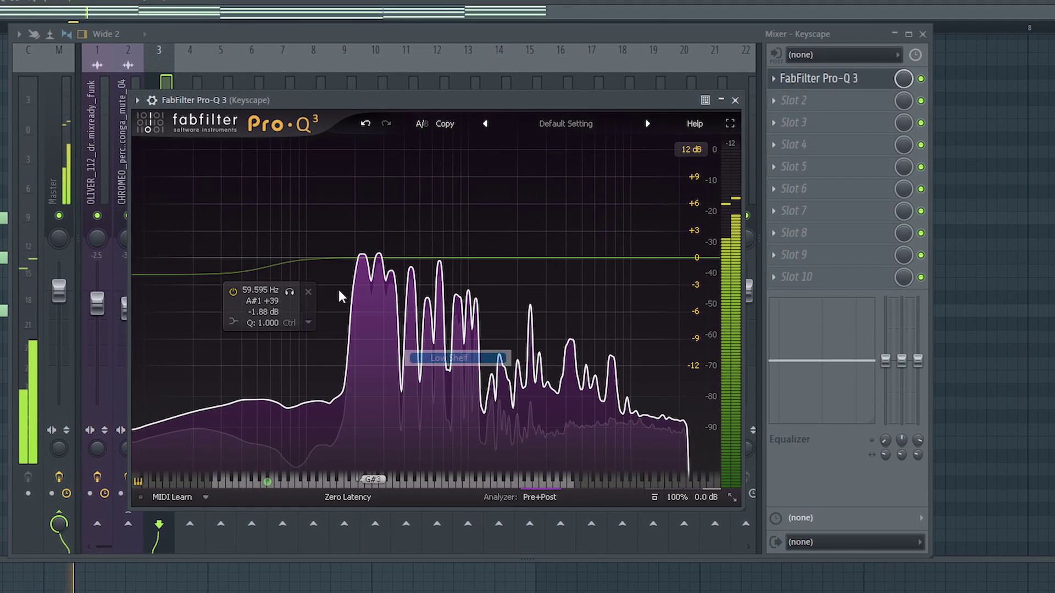
pyautogui.moveTo(274, 279); pyautogui.dragTo(352, 311)
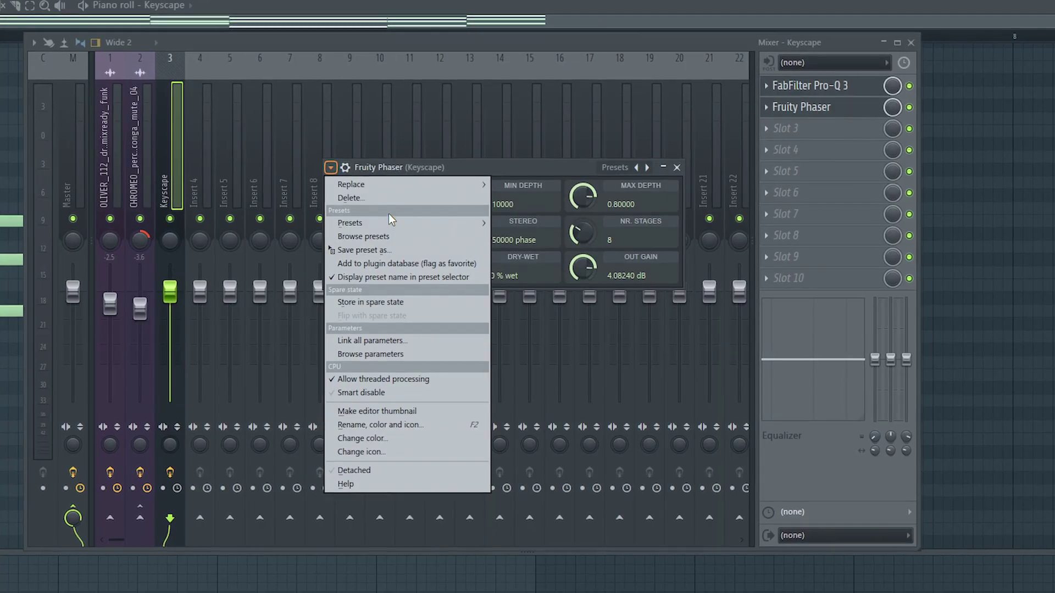
# Load the Talking Phaser preset in Fruity Phaser on the Keyscape track
pyautogui.moveTo(390, 219)
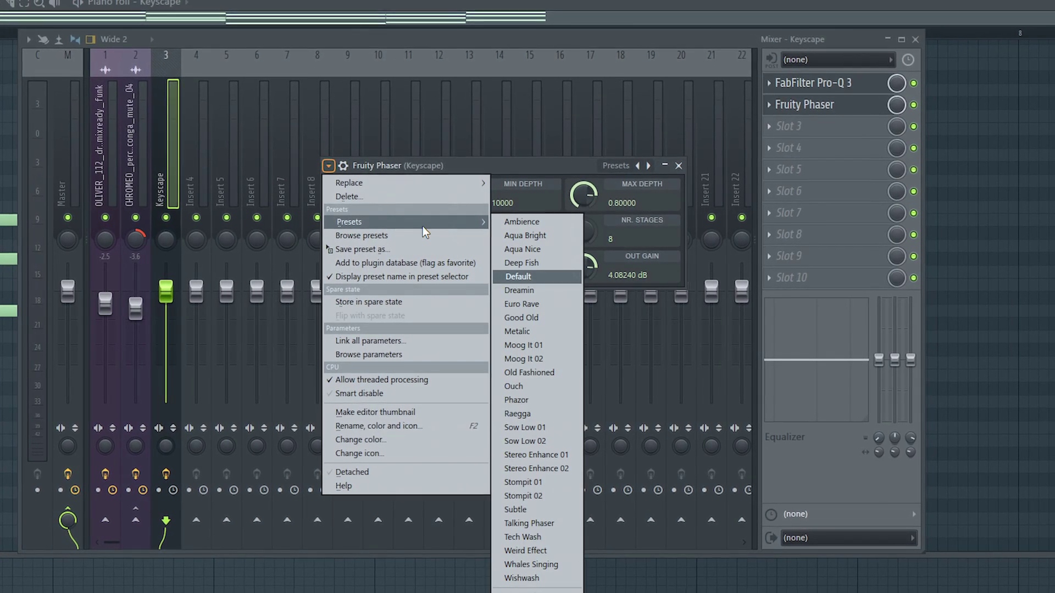
pyautogui.click(542, 525)
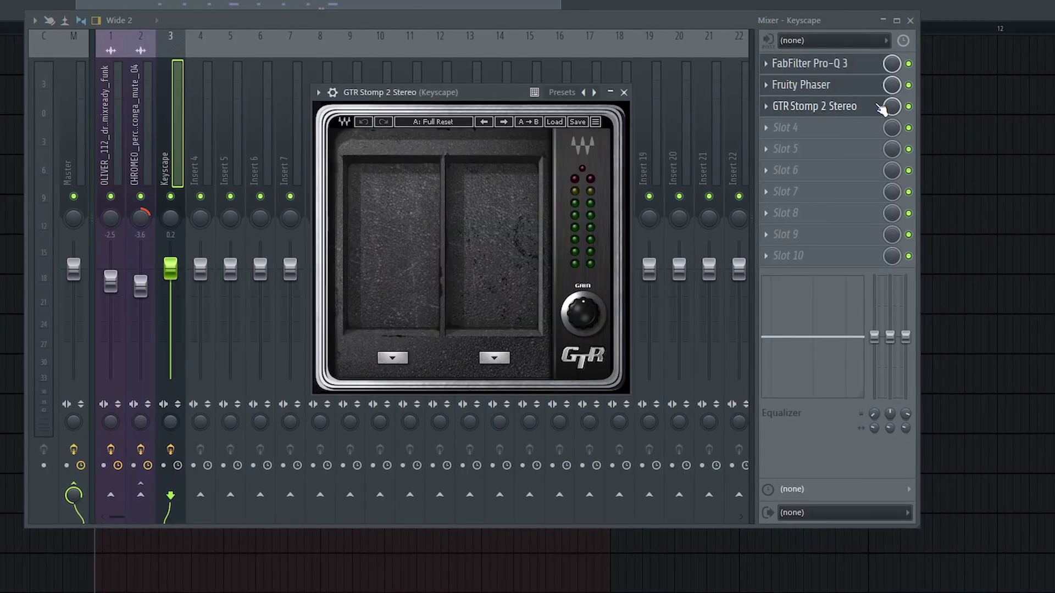
# Load the WahWah pedal into the first slot of GTR Stomp 2 Stereo and adjust its Sens during playback
pyautogui.click(401, 359)
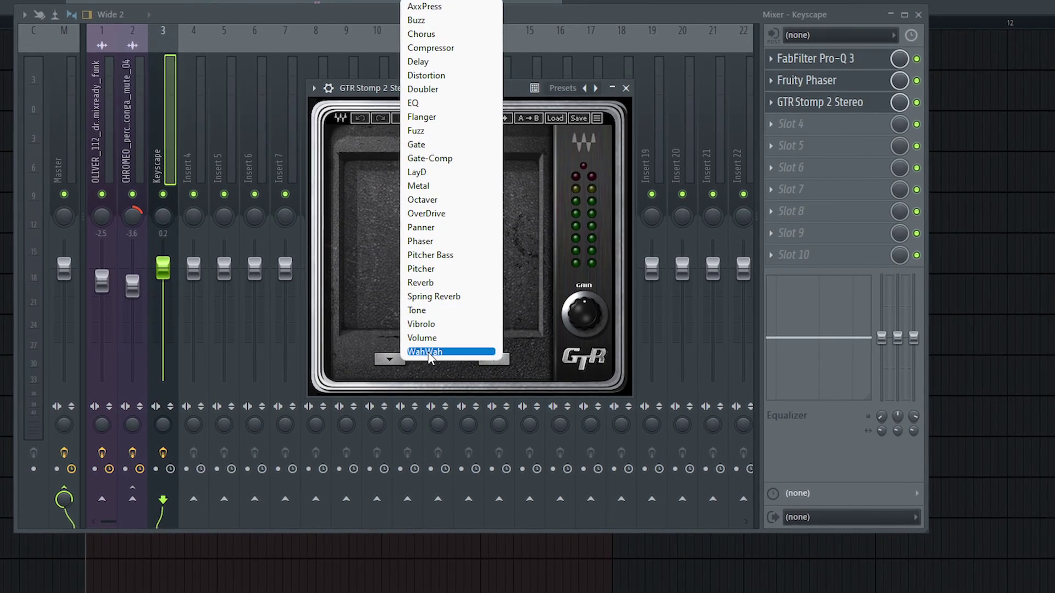
pyautogui.click(423, 349)
pyautogui.press('space')
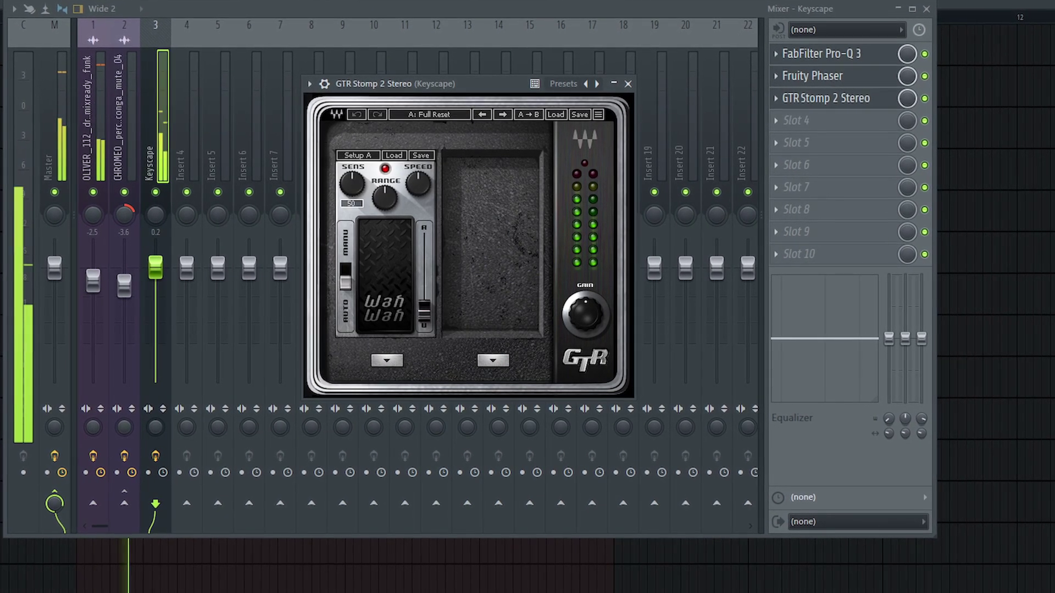
pyautogui.moveTo(354, 185)
pyautogui.mouseDown()
pyautogui.moveTo(353, 176)
pyautogui.moveTo(383, 190)
pyautogui.moveTo(347, 174)
pyautogui.mouseUp()
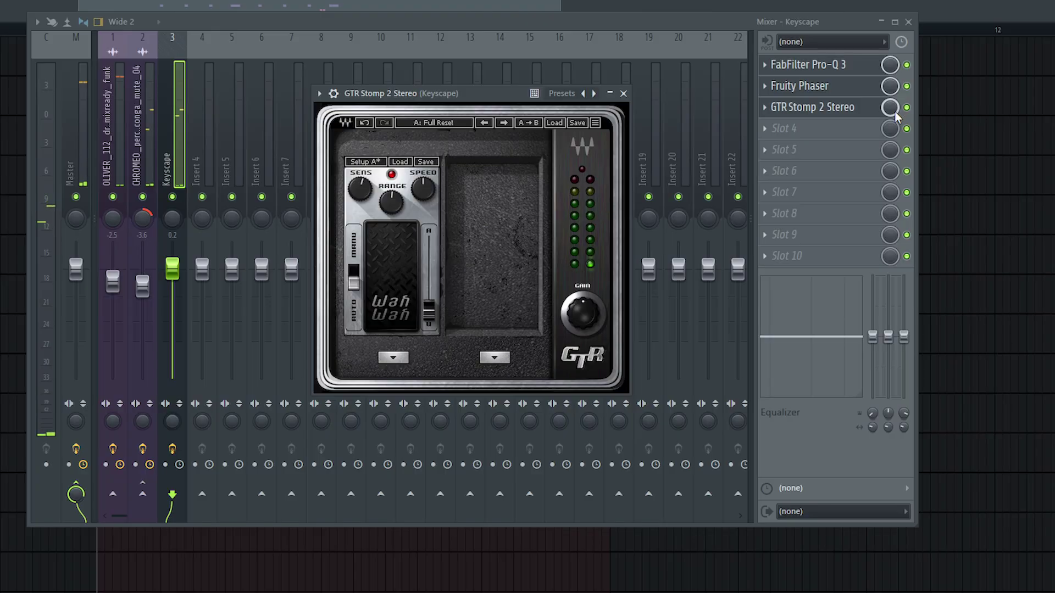
# Automate the GTR Stomp 2 Stereo mix level over bars 5 to 8, adding curve points at the Keyscape chord changes
pyautogui.rightClick(890, 107)
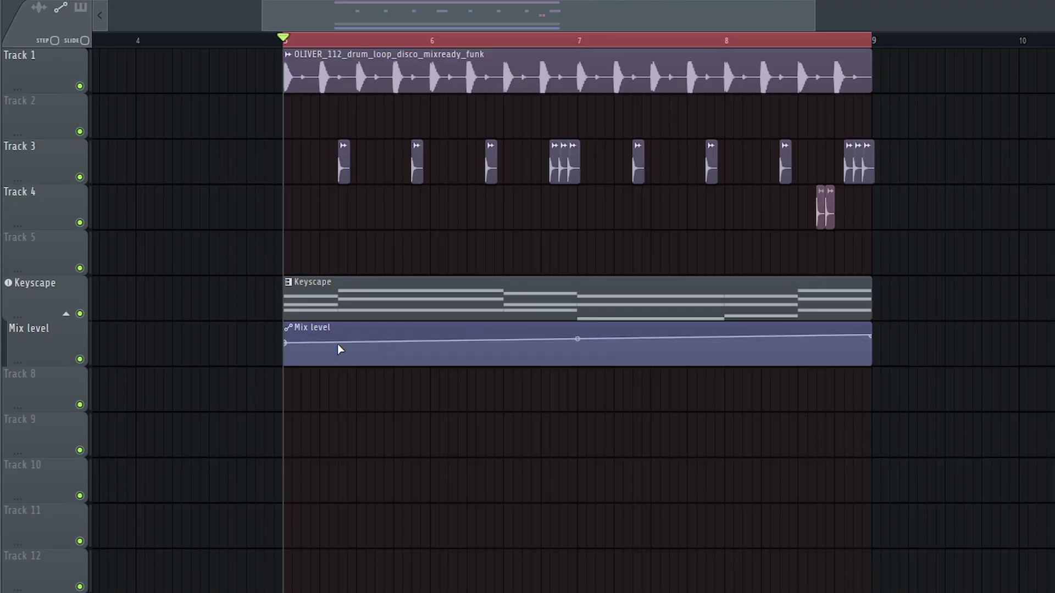
pyautogui.rightClick(338, 344)
pyautogui.press('space')
pyautogui.rightClick(505, 354)
pyautogui.hscroll(-1, 506, 355)
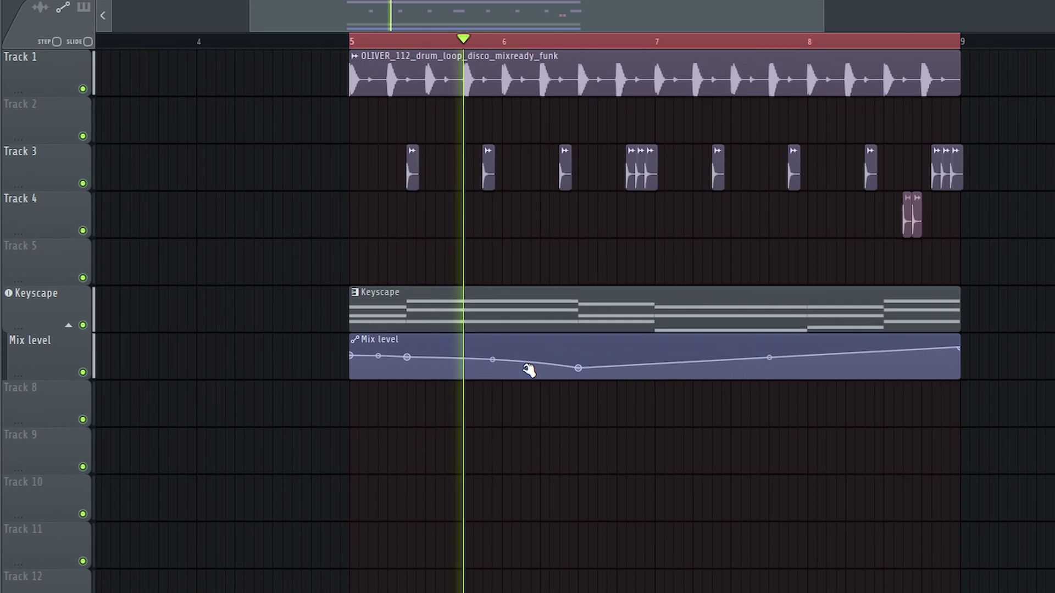
pyautogui.hscroll(-1, 529, 369)
pyautogui.moveTo(652, 375); pyautogui.dragTo(653, 378)
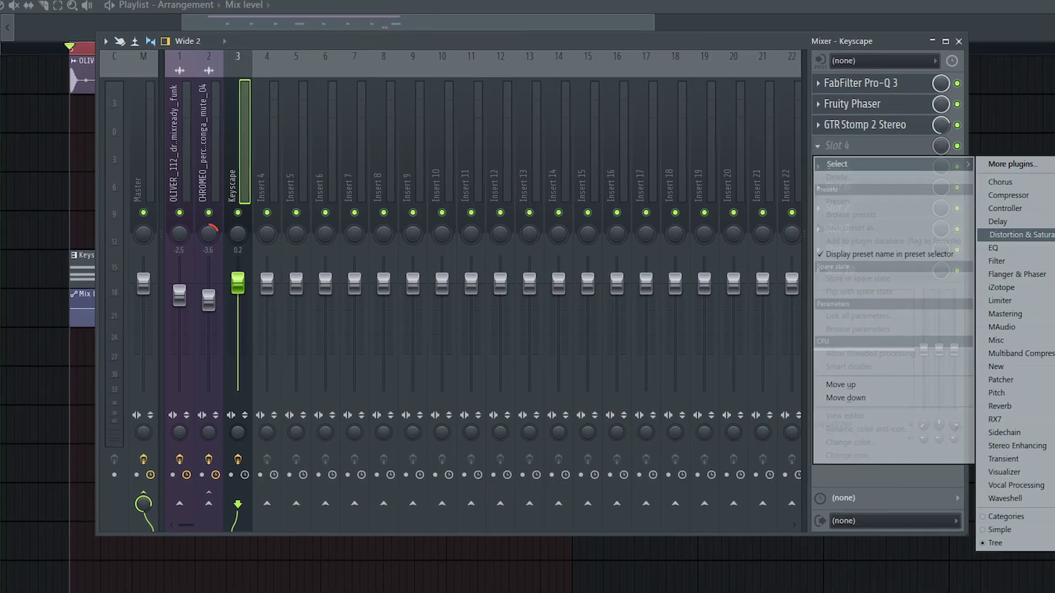
# Add RC-20 Retro Color to the Keyscape track and set its Noise to 11%
pyautogui.click(1016, 231)
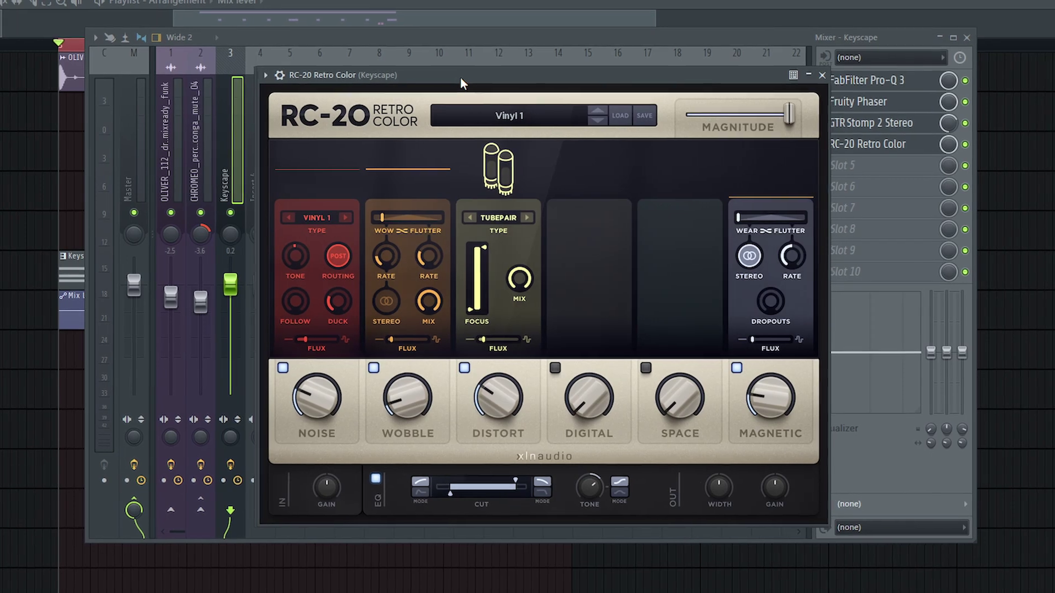
pyautogui.moveTo(311, 441)
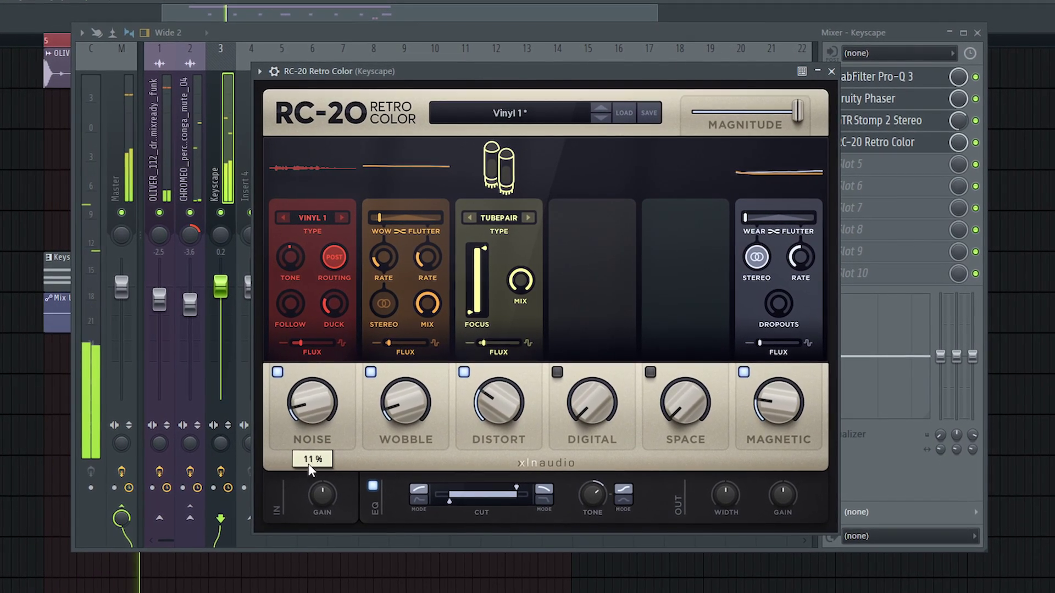
pyautogui.moveTo(479, 417)
pyautogui.moveTo(417, 424)
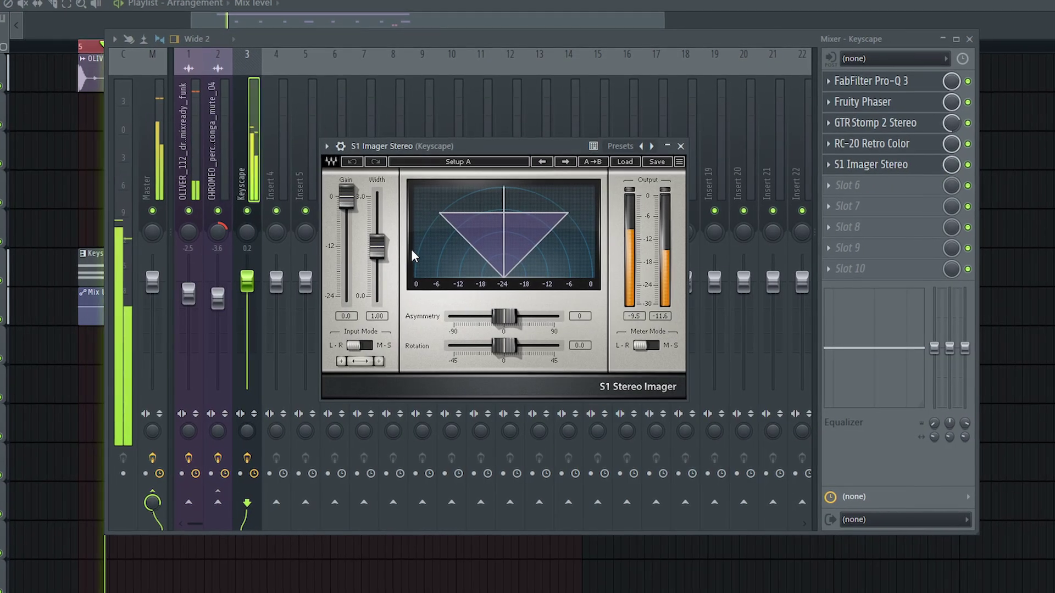
# Widen the Keyscape track's stereo image with the Width control of S1 Imager Stereo
pyautogui.moveTo(379, 248); pyautogui.dragTo(348, 222)
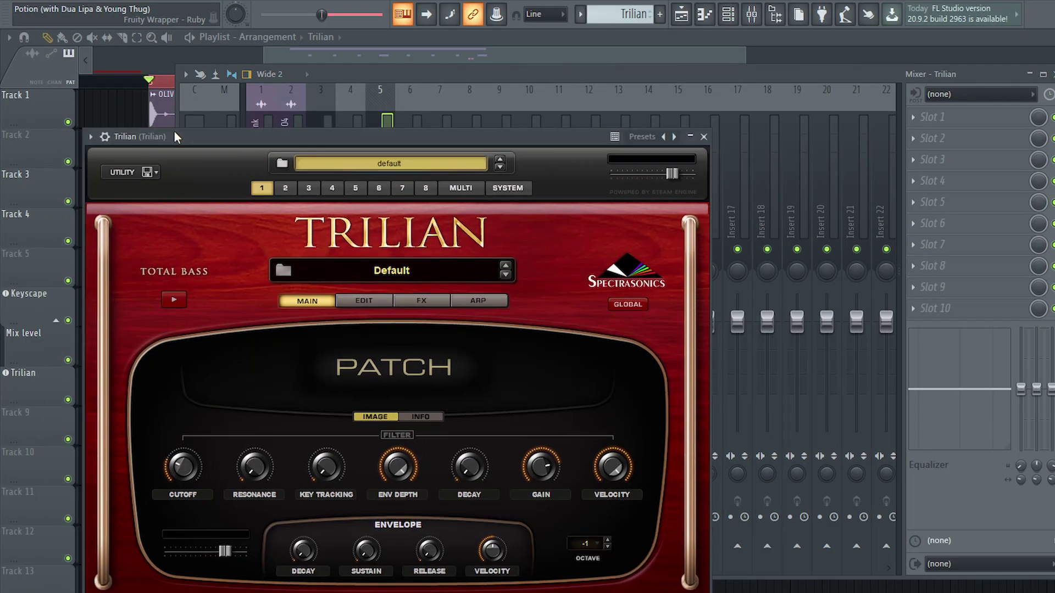
# Load a bass patch from the Bass - Electric category into Trilian
pyautogui.moveTo(174, 136); pyautogui.dragTo(429, 132)
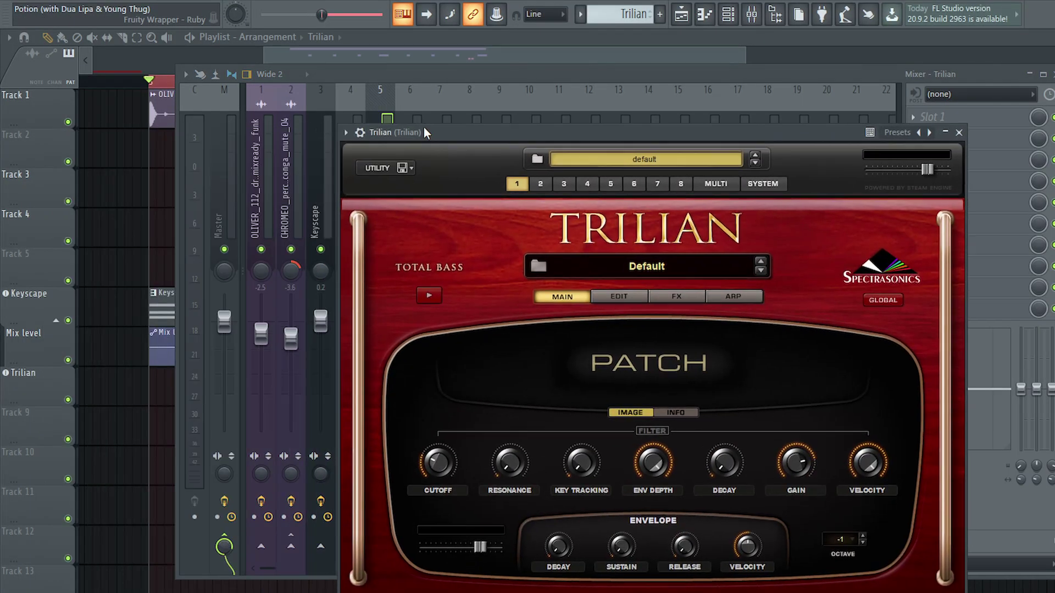
pyautogui.click(615, 280)
pyautogui.click(424, 355)
pyautogui.scroll(-3, 500, 446)
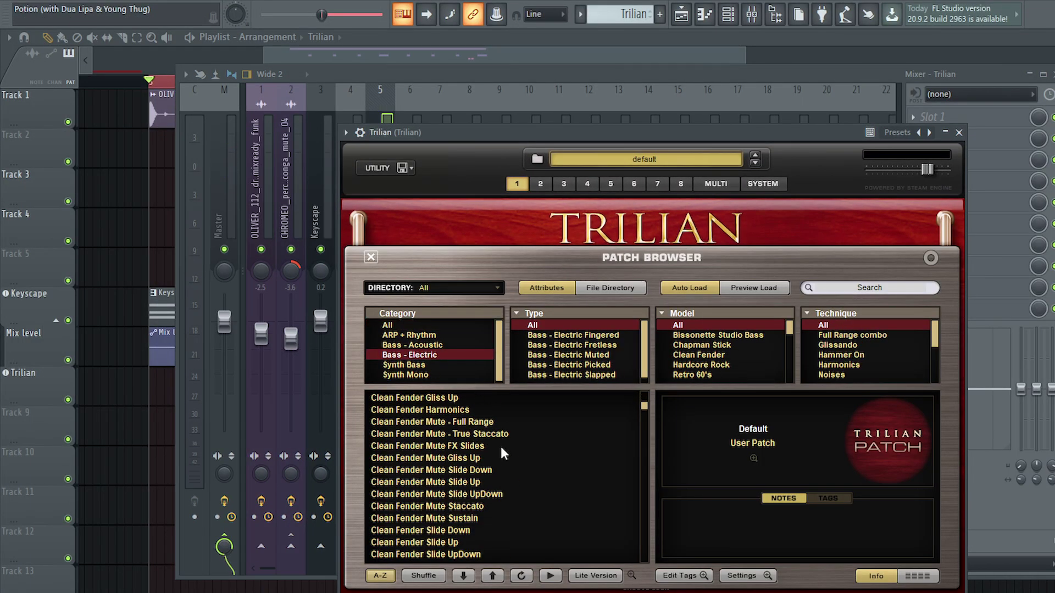
pyautogui.scroll(2, 500, 446)
pyautogui.click(460, 435)
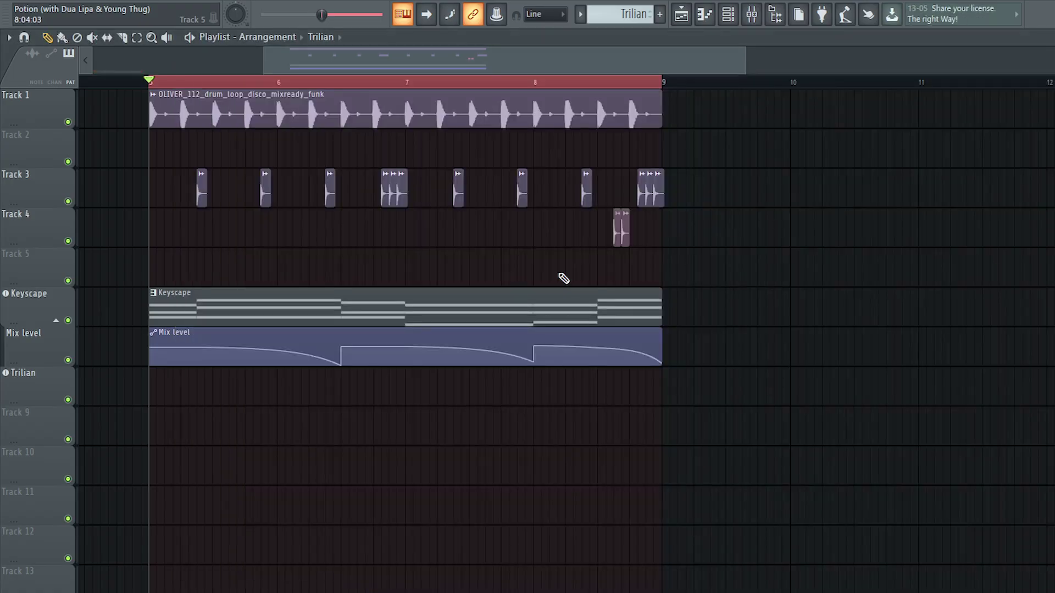
# Copy the Keyscape chord notes into a Trilian pattern placed at bar 5 of the playlist
pyautogui.doubleClick(235, 300)
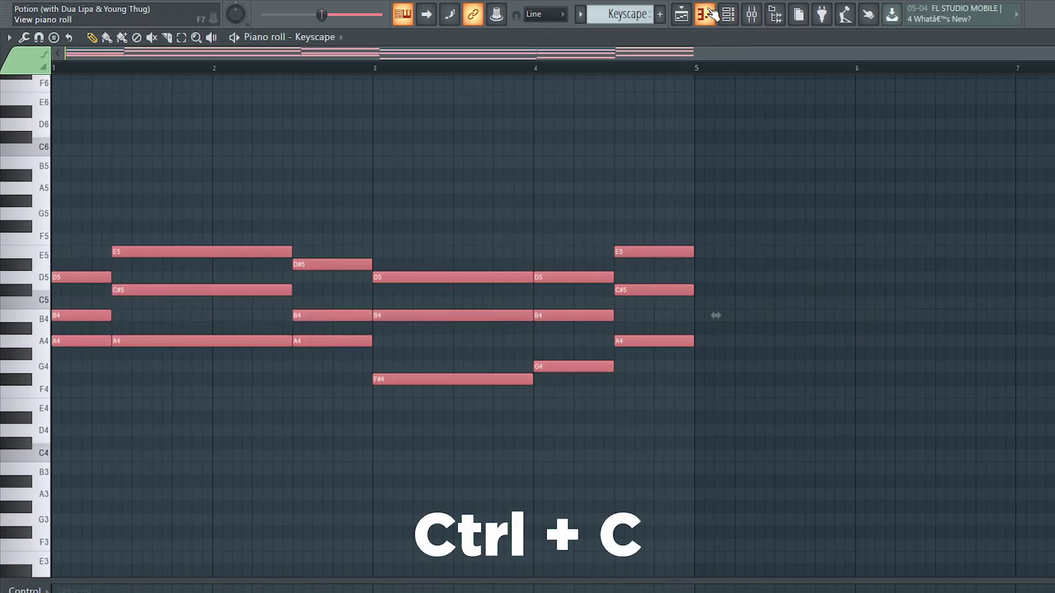
pyautogui.click(715, 13)
pyautogui.moveTo(159, 412); pyautogui.dragTo(312, 412)
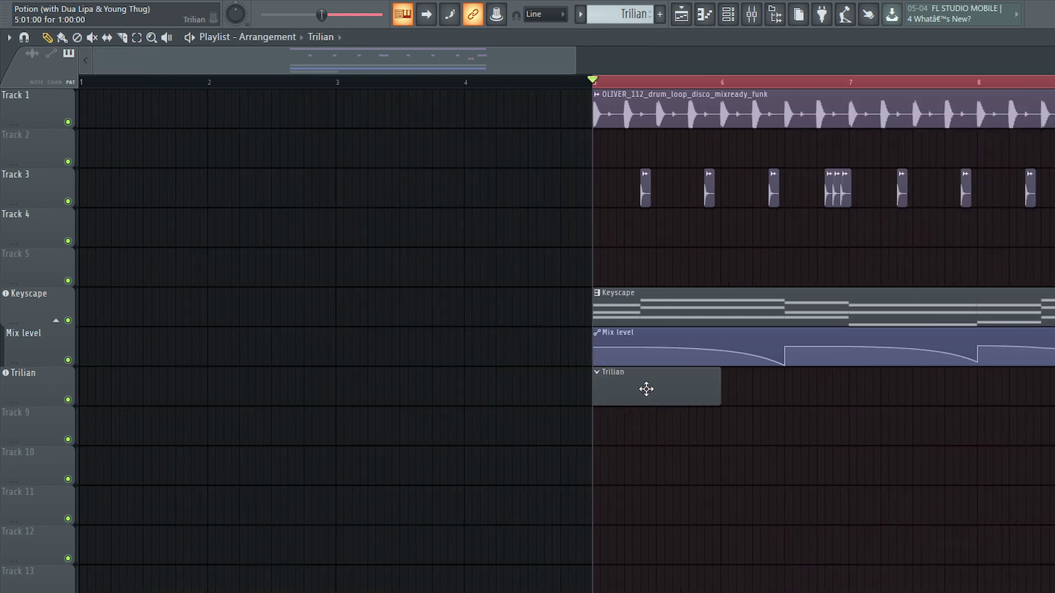
pyautogui.doubleClick(646, 389)
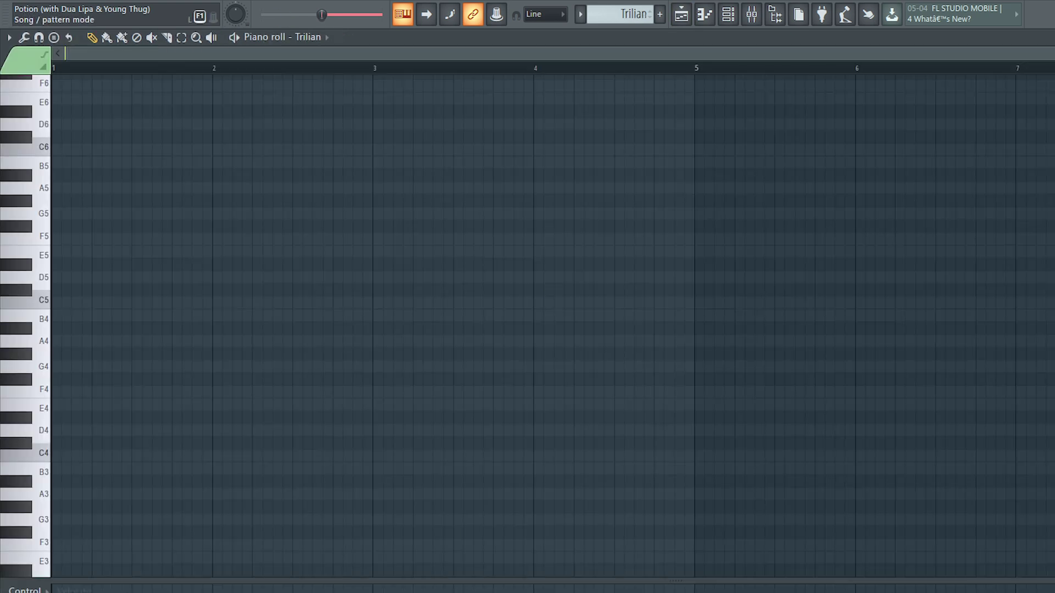
pyautogui.hotkey('ctrl', 'v')
# Strum the Trilian chord notes with a slight start-time offset and Preserve end enabled
pyautogui.click(9, 37)
pyautogui.moveTo(47, 88)
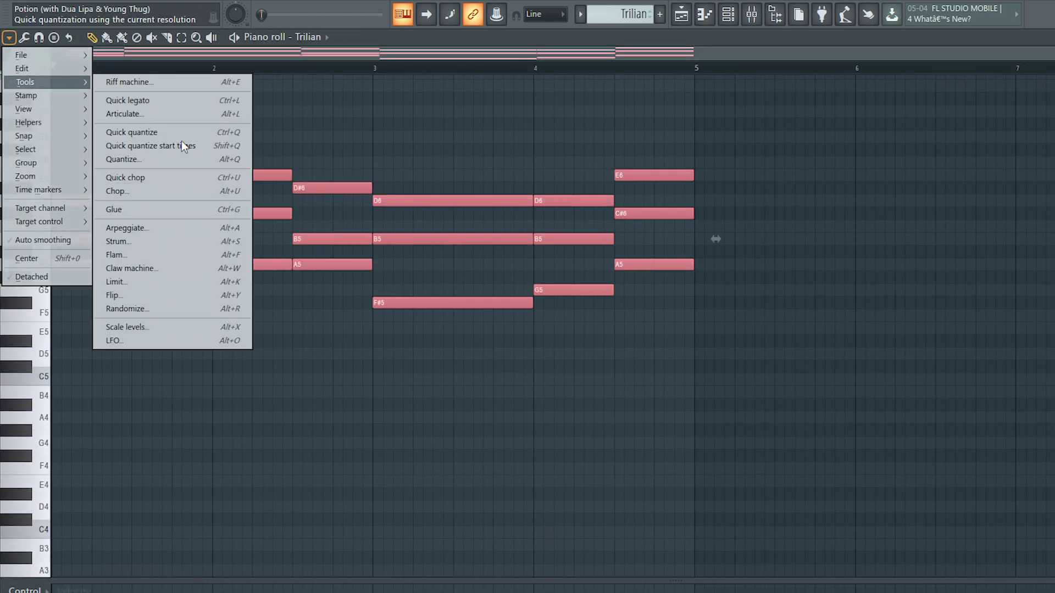
pyautogui.click(185, 241)
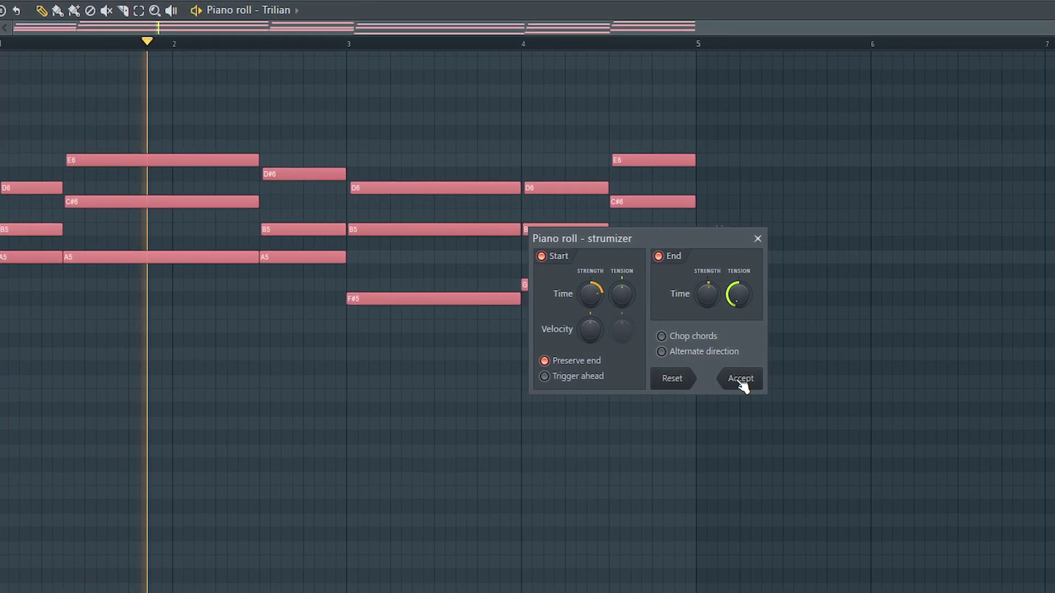
pyautogui.click(741, 379)
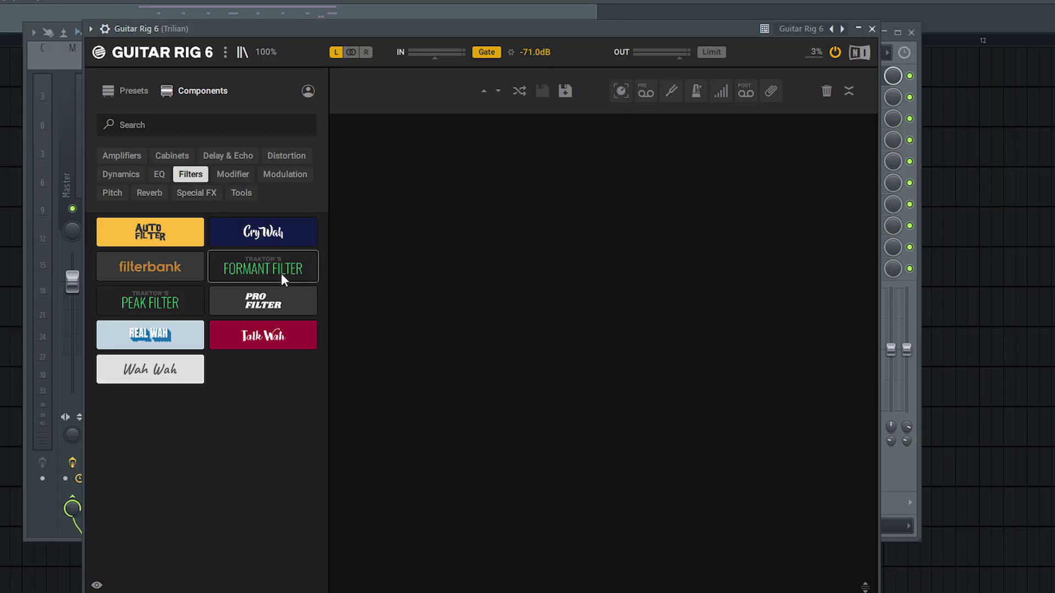
# Load the Talk Wah filter in the Trilian track's Guitar Rig 6, and add TAL-Chorus-LX-64 with chorus II enabled
pyautogui.doubleClick(256, 335)
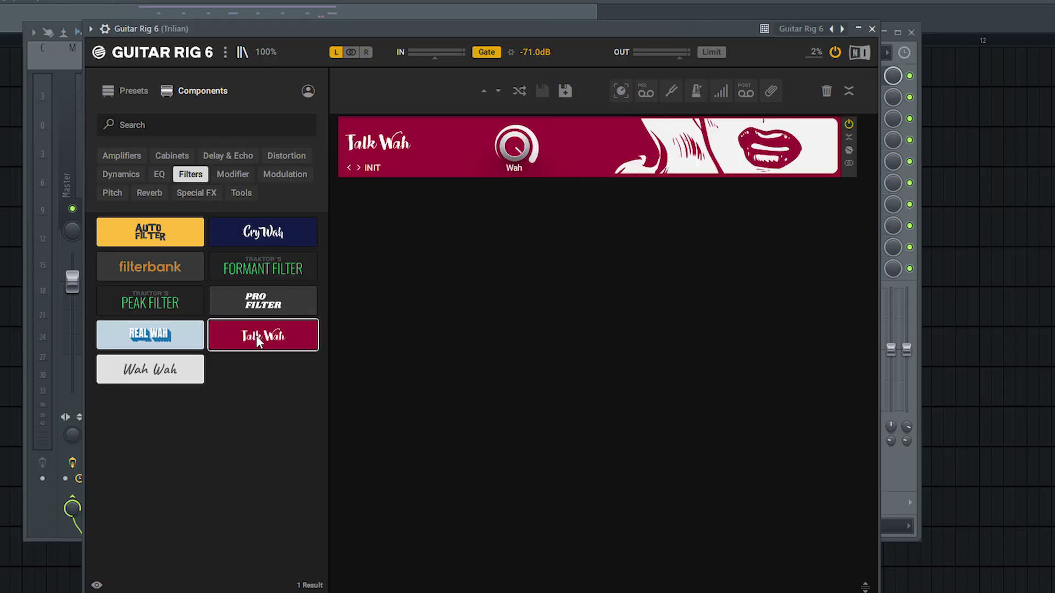
pyautogui.press('space')
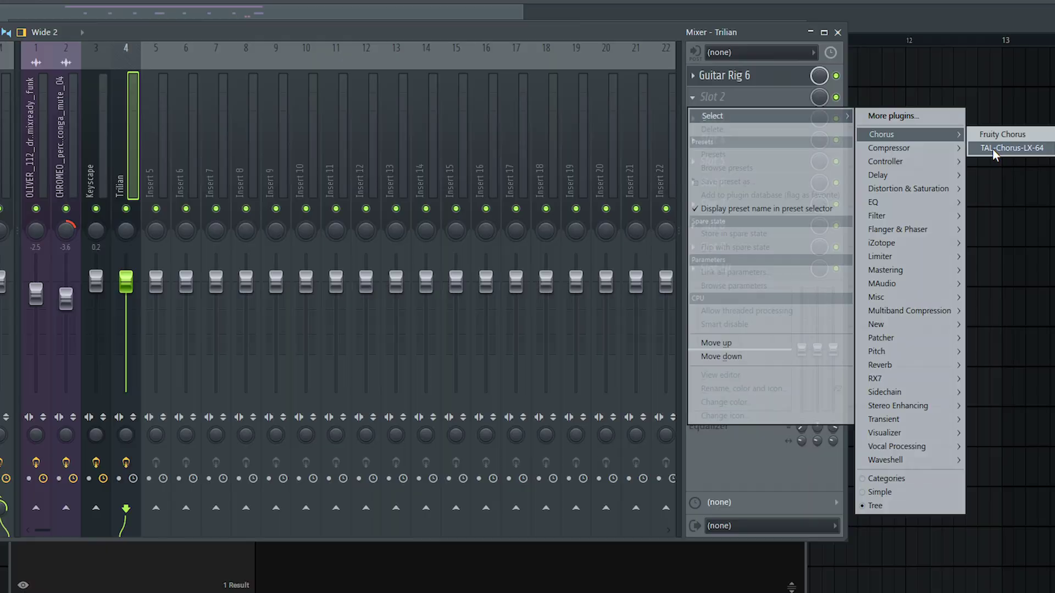
pyautogui.click(993, 149)
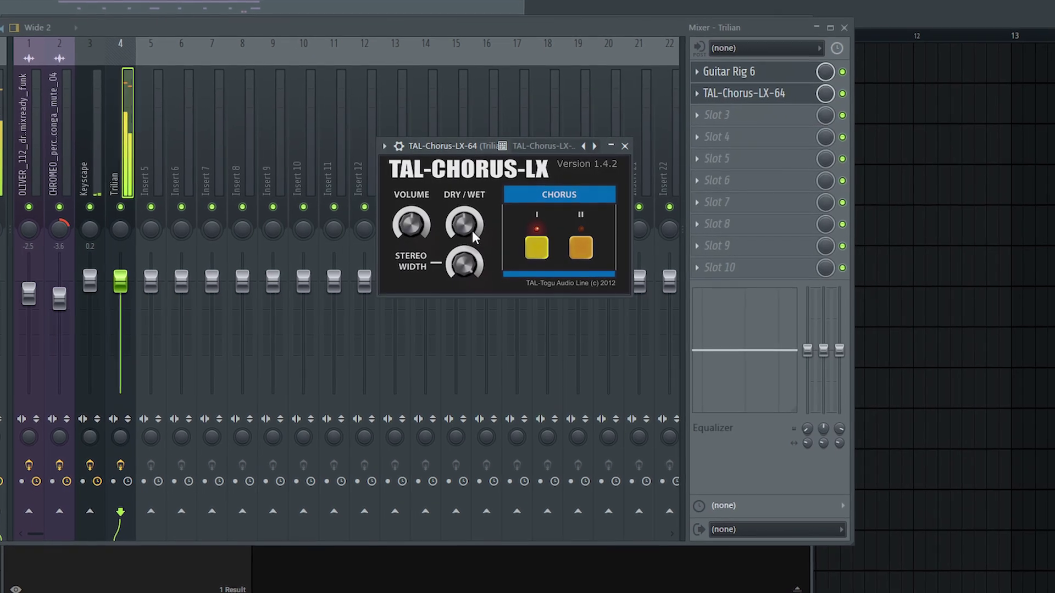
pyautogui.click(584, 246)
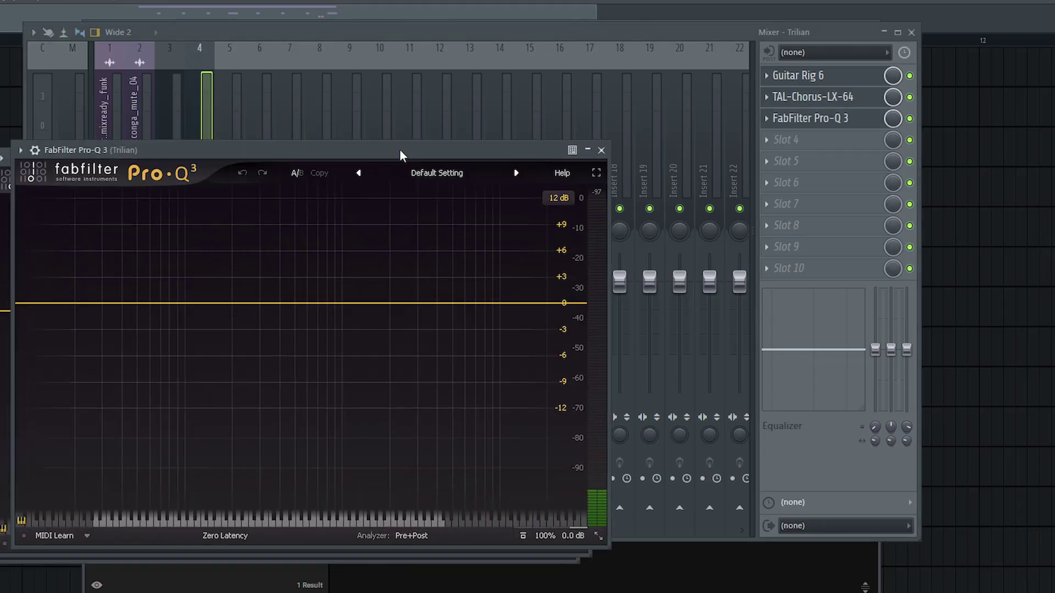
# Apply the Low Cut preset in the Trilian track's FabFilter Pro-Q 3 and raise its cutoff frequency
pyautogui.click(555, 114)
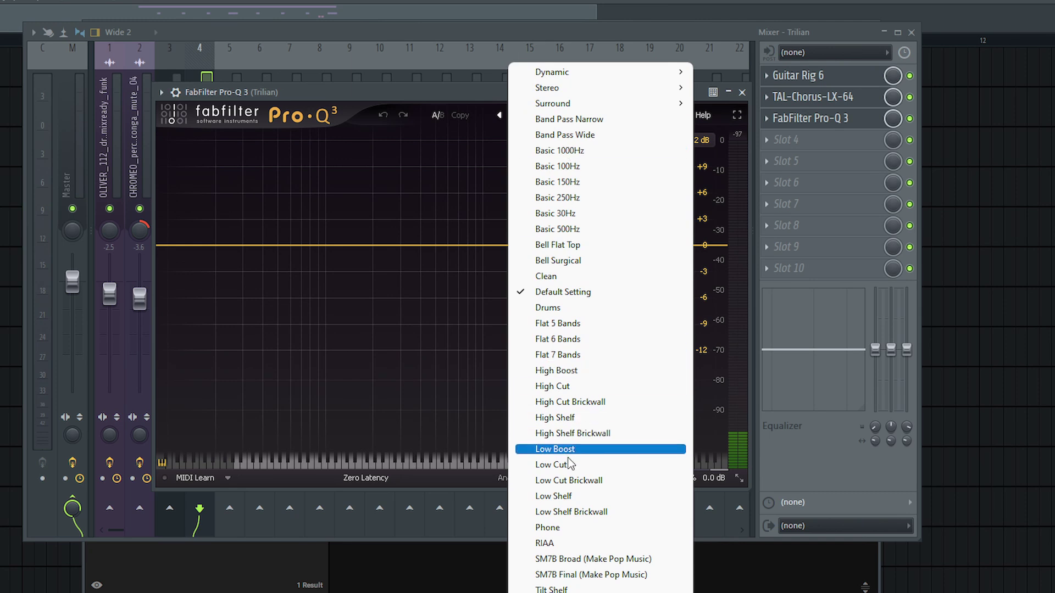
pyautogui.click(570, 464)
pyautogui.moveTo(279, 245); pyautogui.dragTo(420, 247)
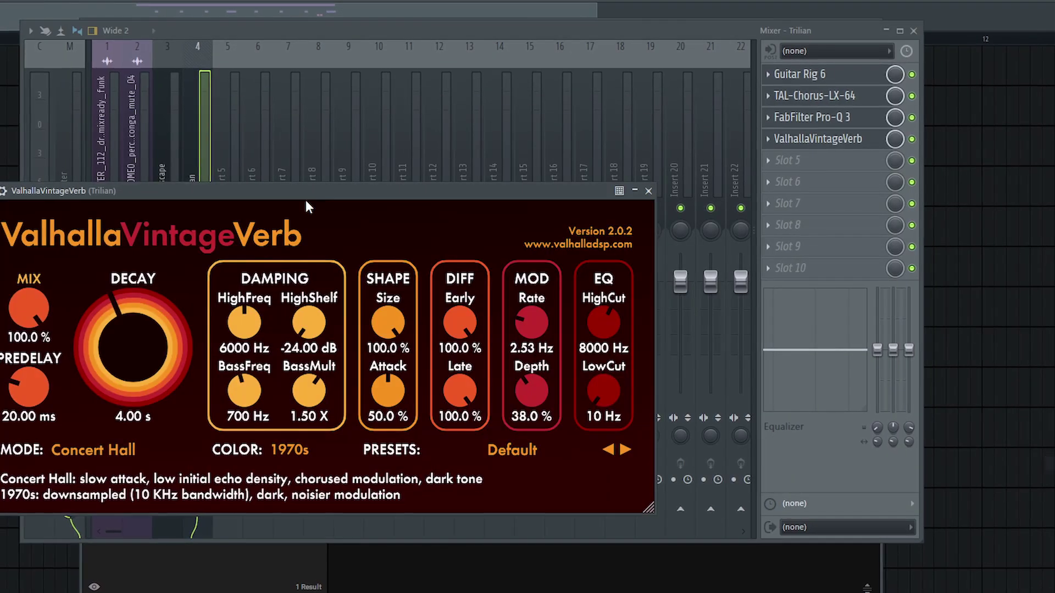
# Set the Trilian track's ValhallaVintageVerb to 1980s color and 16% mix, raising its LowCut and lowering its HighCut
pyautogui.moveTo(315, 195); pyautogui.dragTo(518, 98)
pyautogui.click(494, 357)
pyautogui.click(494, 391)
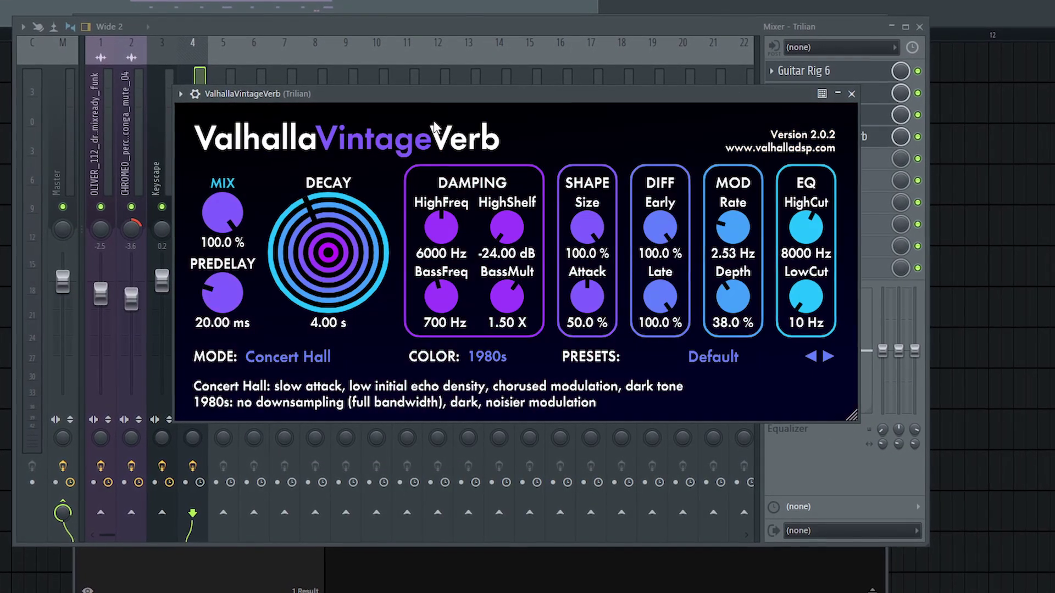
pyautogui.moveTo(222, 220); pyautogui.dragTo(257, 376)
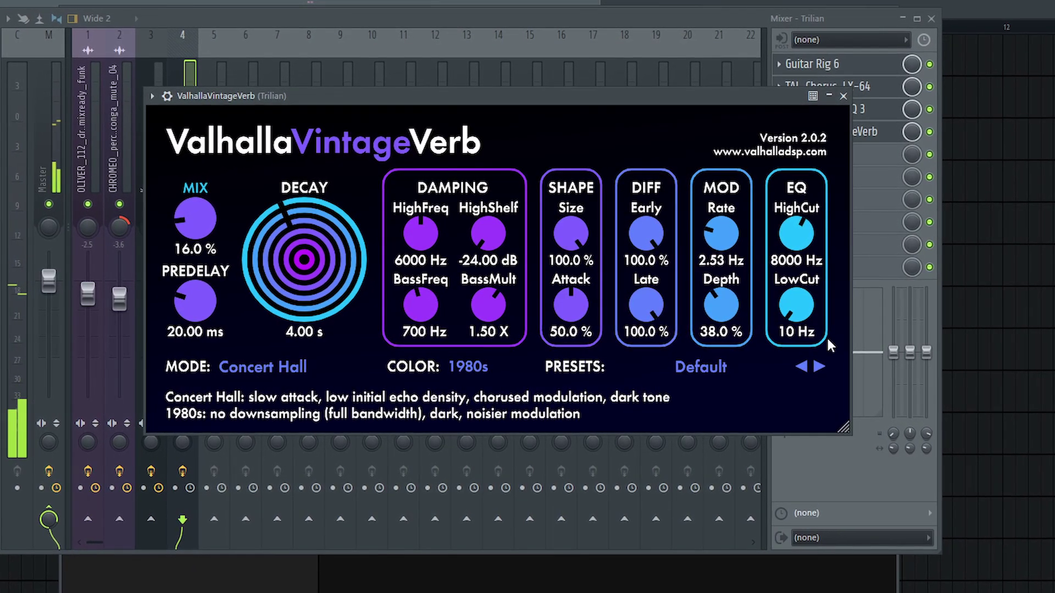
pyautogui.moveTo(802, 315); pyautogui.dragTo(815, 277)
pyautogui.moveTo(809, 231); pyautogui.dragTo(811, 264)
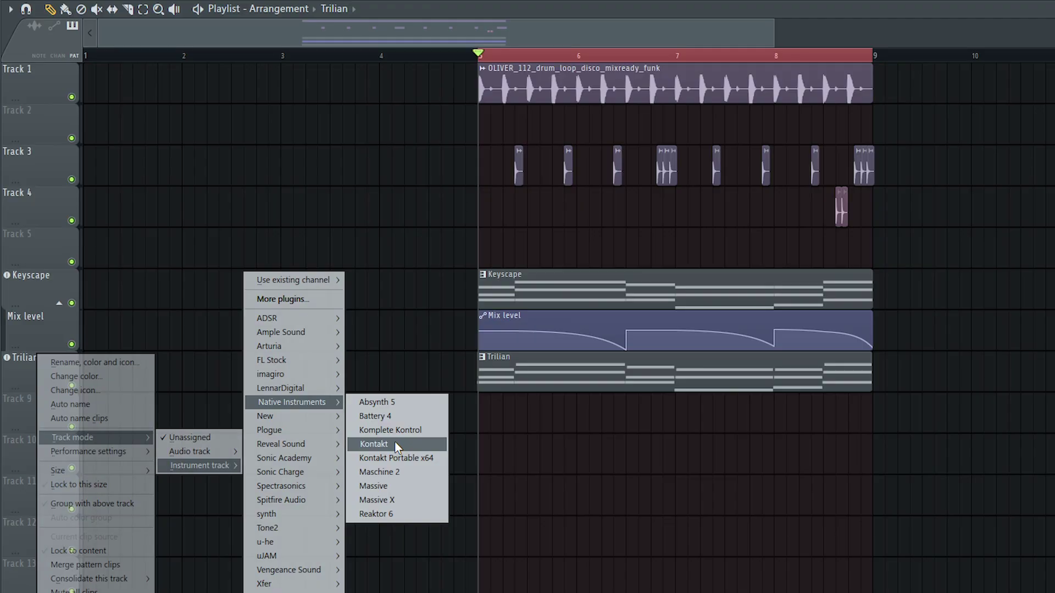
# Add a Kontakt instrument track below Trilian and load Electric Sunburst Deluxe (Melody) with the sound preset 6 Clean Blue
pyautogui.click(395, 441)
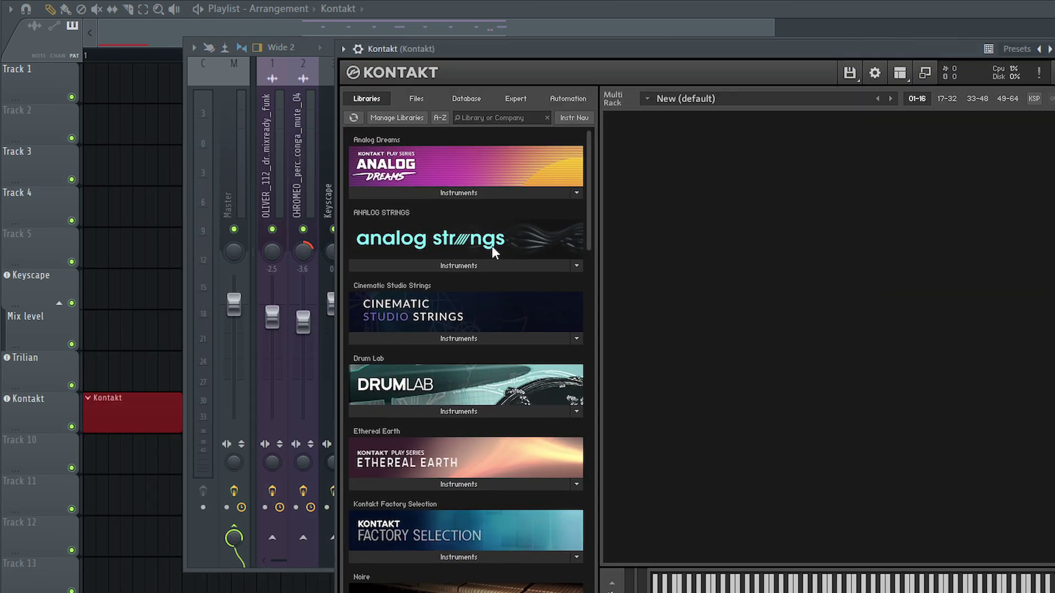
pyautogui.scroll(-6, 479, 477)
pyautogui.scroll(-2, 479, 477)
pyautogui.click(471, 487)
pyautogui.moveTo(471, 502); pyautogui.dragTo(713, 329)
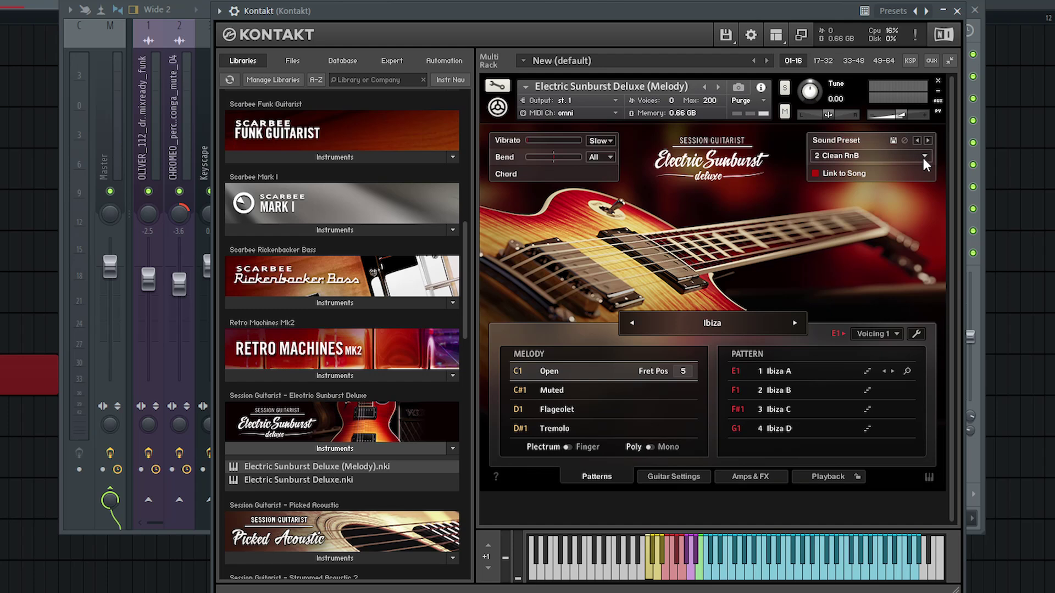
pyautogui.click(923, 157)
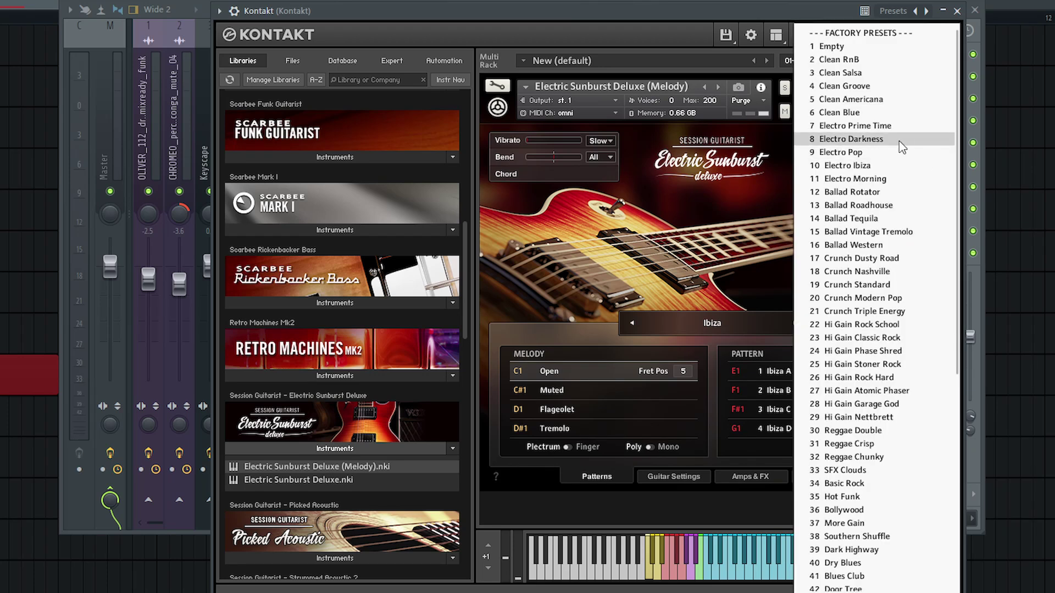
pyautogui.click(885, 113)
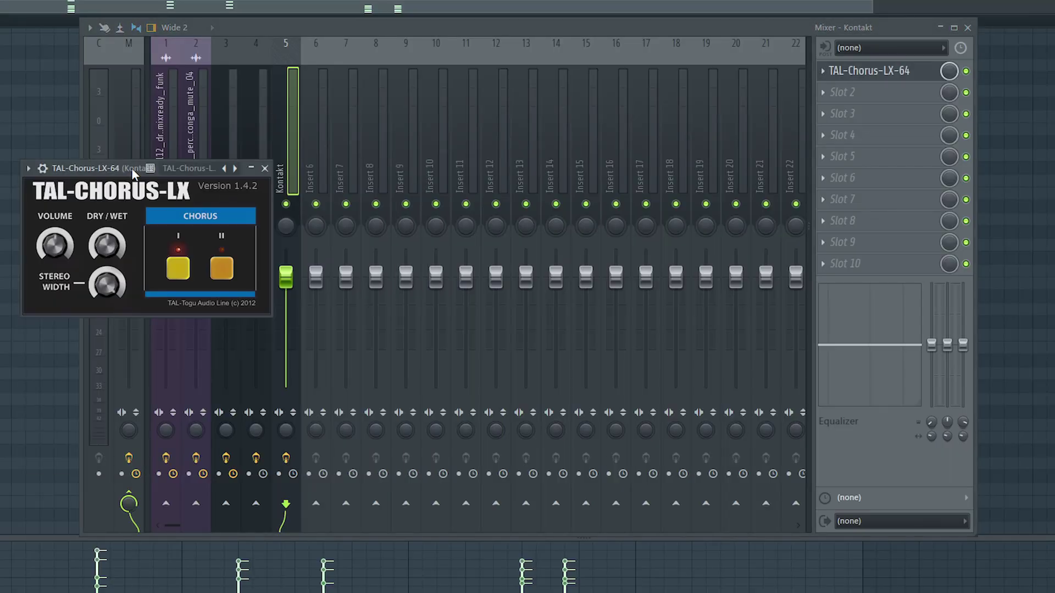
# Enable chorus II in the Kontakt track's TAL-Chorus-LX and add the Krush distortion in the next effect slot
pyautogui.moveTo(133, 174); pyautogui.dragTo(495, 142)
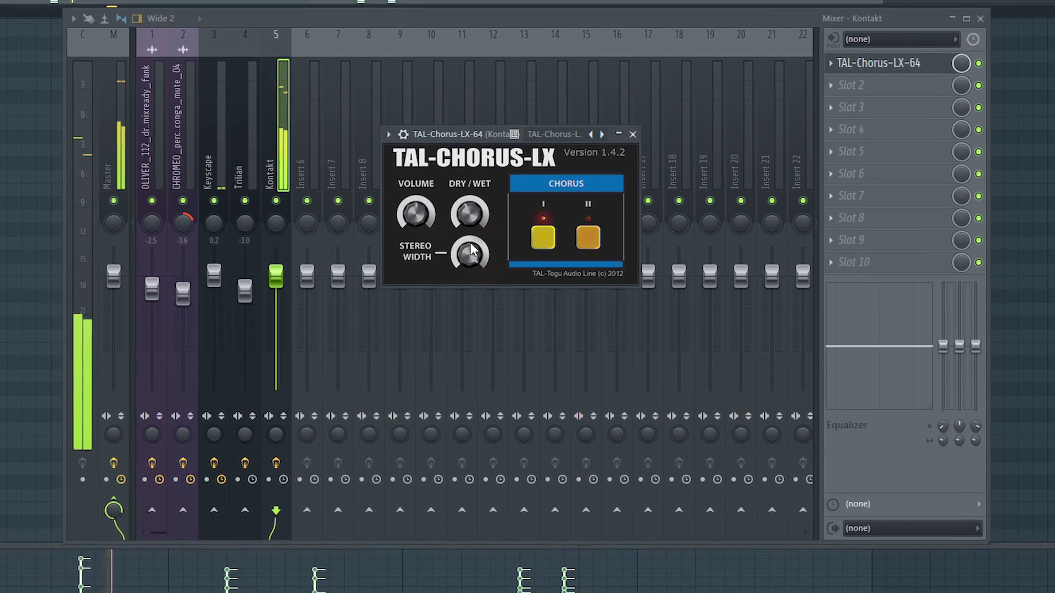
pyautogui.click(588, 237)
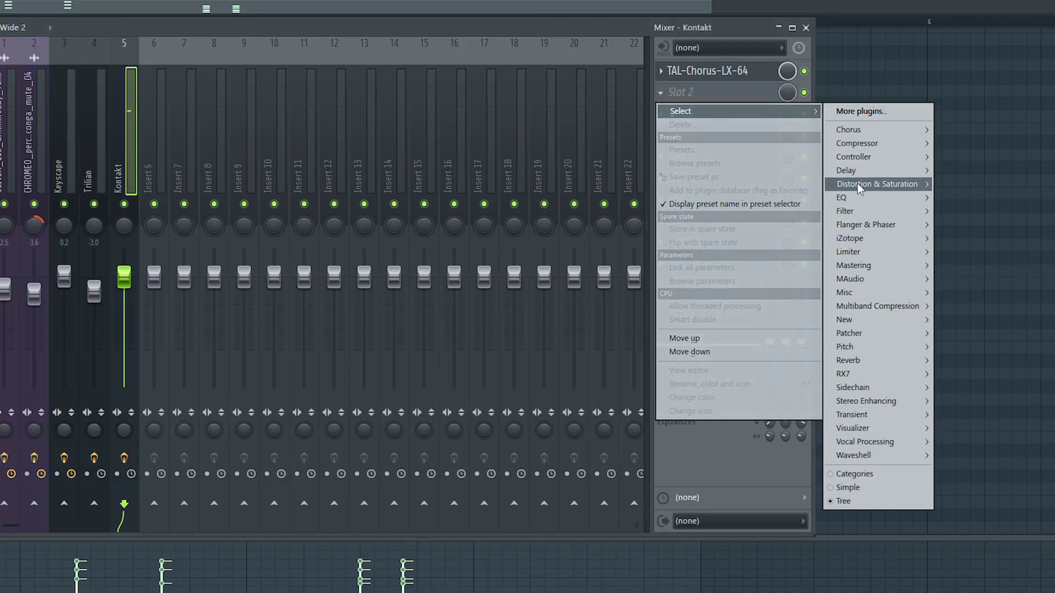
pyautogui.moveTo(857, 183)
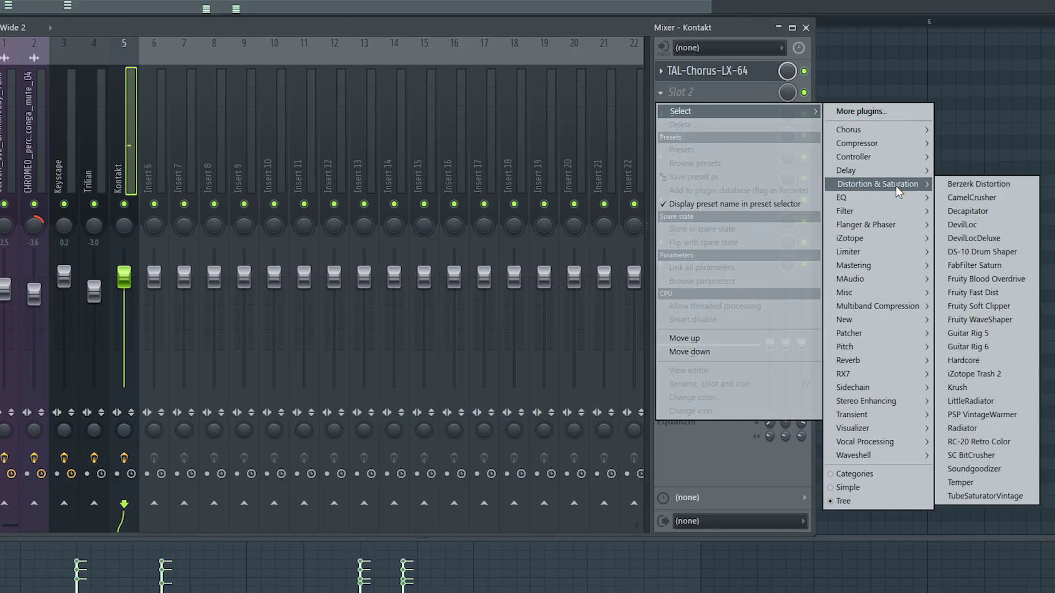
pyautogui.click(984, 379)
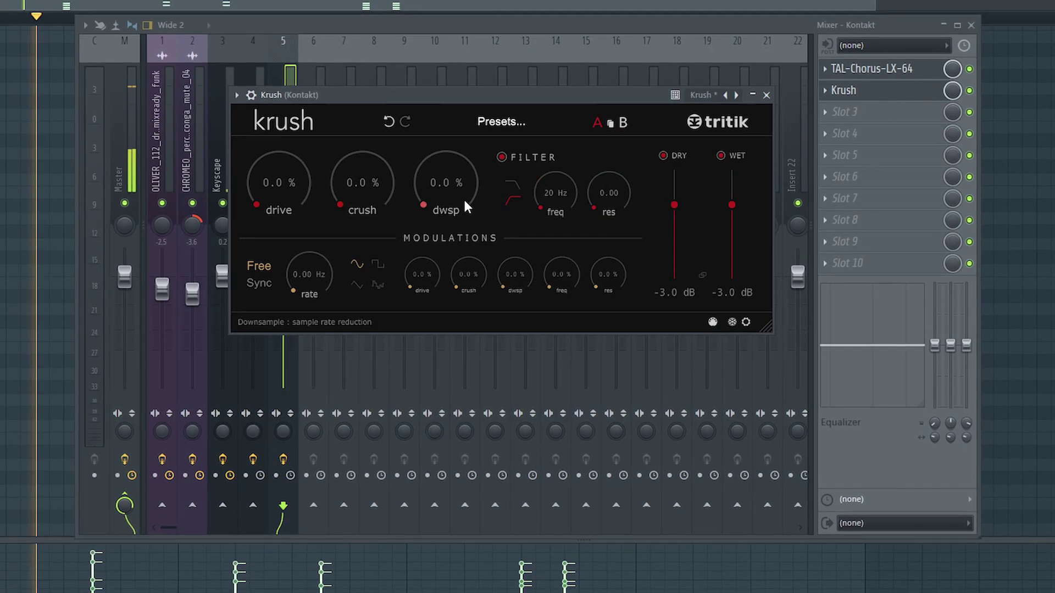
# Set Krush's downsampling to 15.2% and wet level to -6.4 dB, and raise its dry level above 0.7 dB
pyautogui.moveTo(444, 197); pyautogui.dragTo(447, 160)
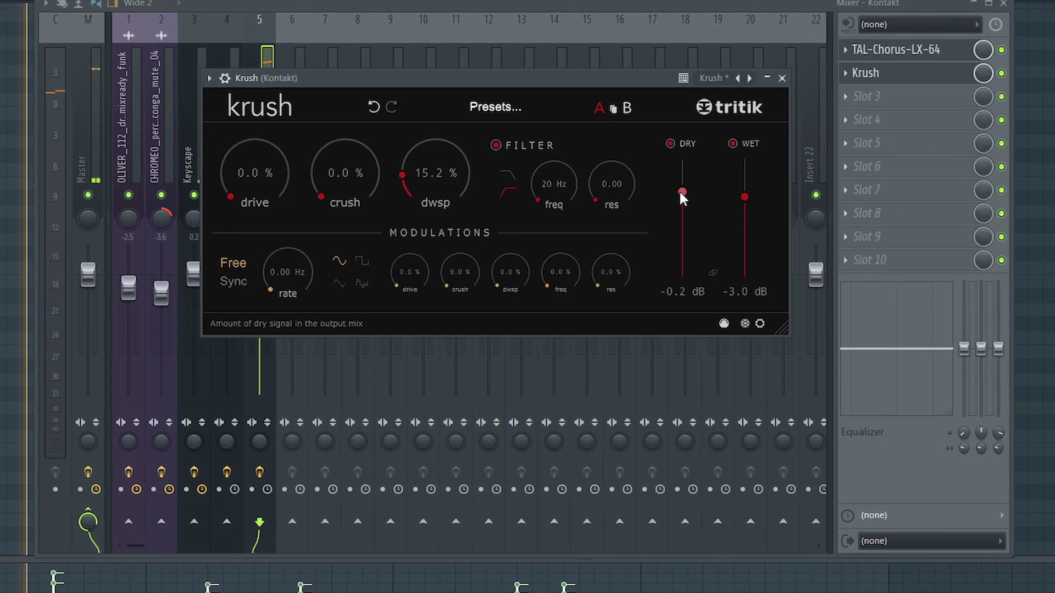
pyautogui.moveTo(680, 193); pyautogui.dragTo(680, 188)
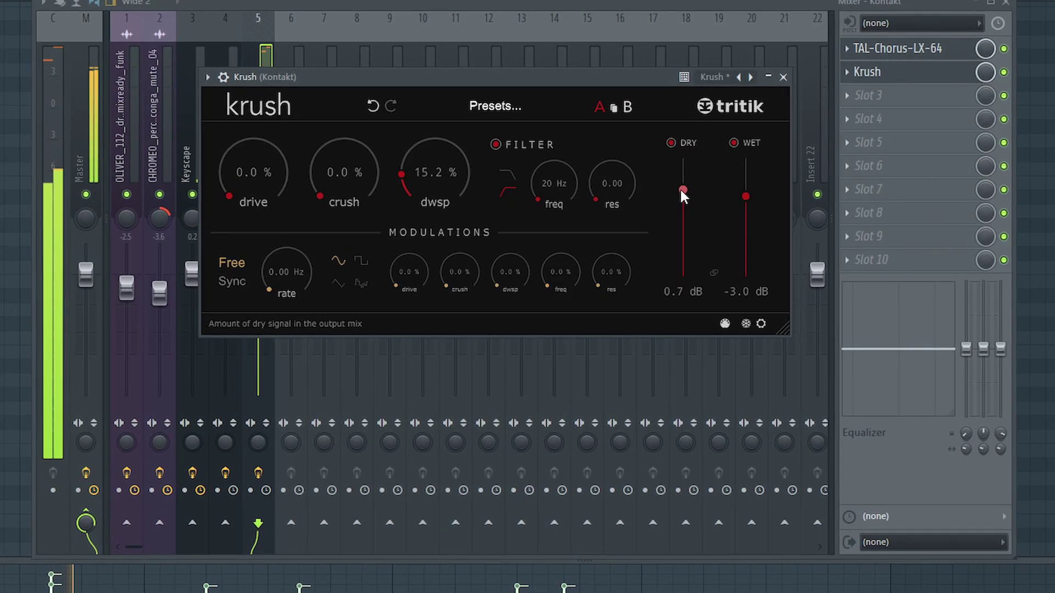
pyautogui.moveTo(744, 196); pyautogui.dragTo(749, 202)
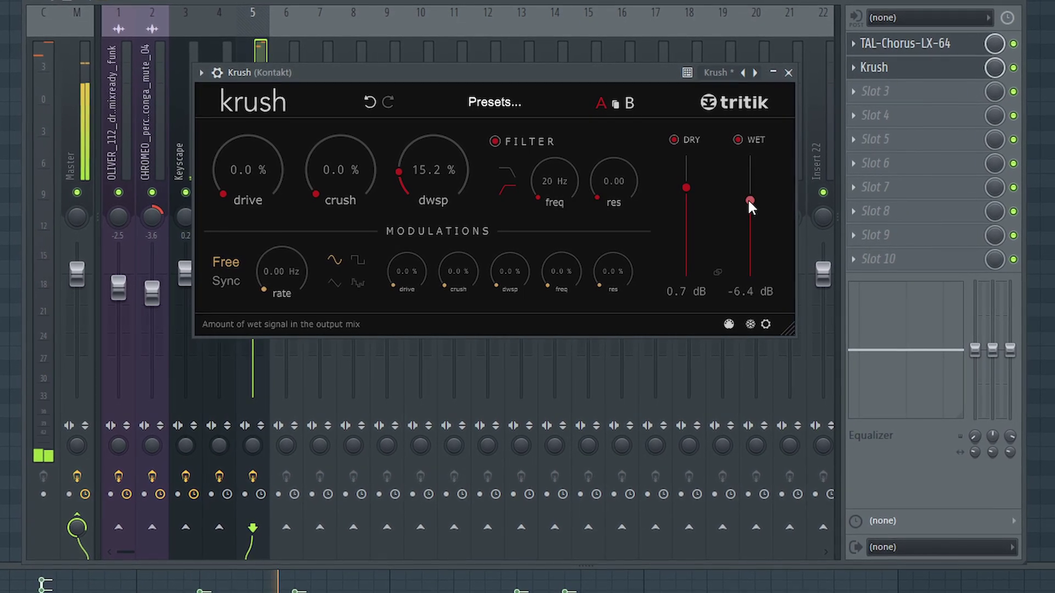
pyautogui.moveTo(689, 185); pyautogui.dragTo(693, 180)
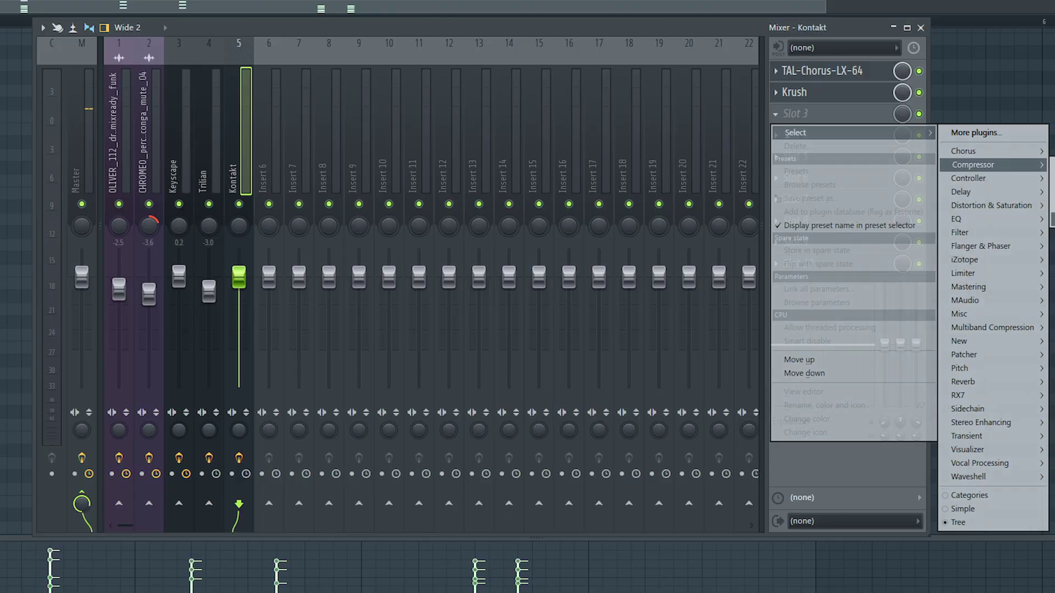
# Add The Glue 64 compressor to the Kontakt track with the Gtr Elec lead solo preset and lower its makeup gain
pyautogui.click(989, 165)
pyautogui.click(709, 130)
pyautogui.moveTo(822, 153)
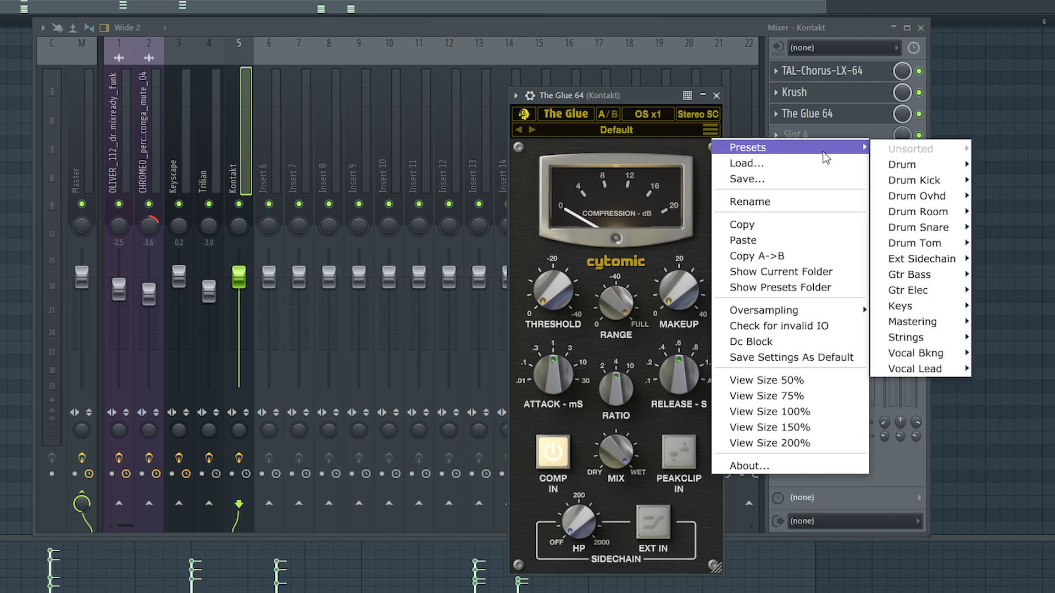
pyautogui.moveTo(939, 291)
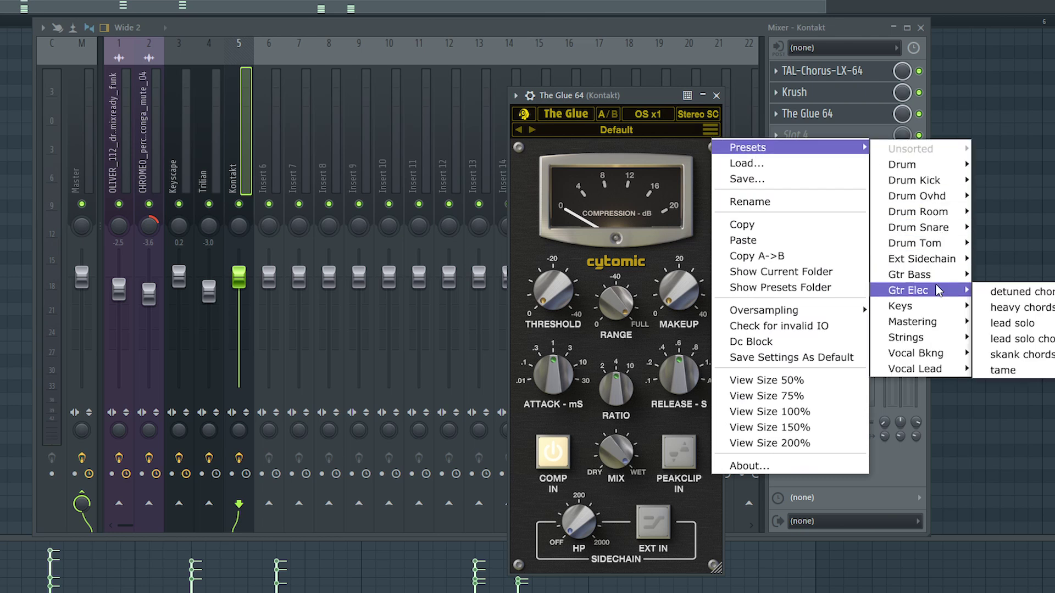
pyautogui.click(1010, 324)
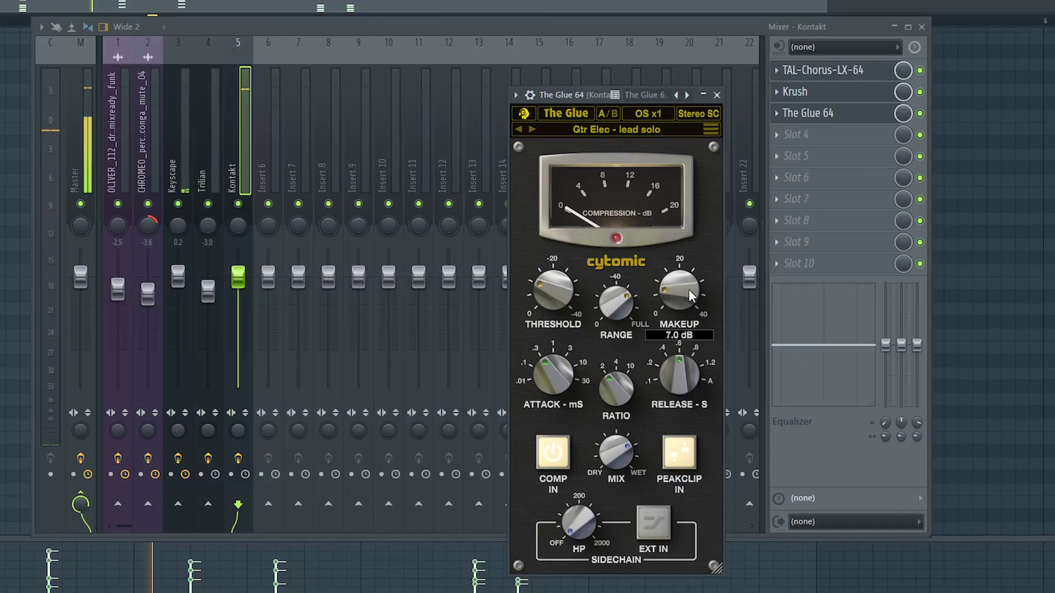
pyautogui.moveTo(688, 289); pyautogui.dragTo(689, 305)
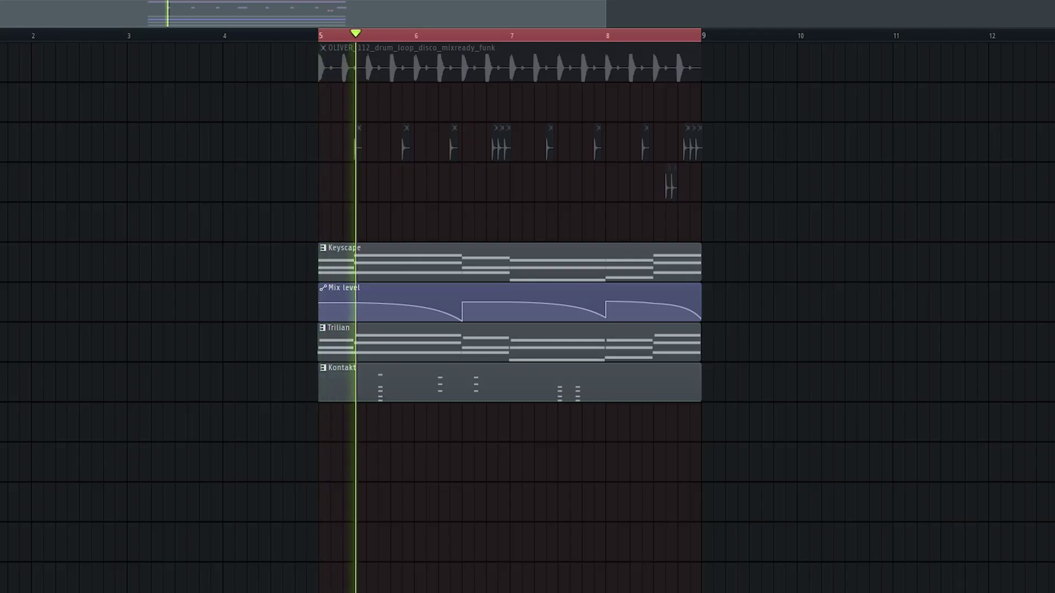
# Lower the Kontakt mixer track's volume to -6.3 dB and pan it slightly right
pyautogui.press('F9')
pyautogui.moveTo(239, 282); pyautogui.dragTo(235, 302)
pyautogui.moveTo(229, 236); pyautogui.dragTo(229, 229)
pyautogui.moveTo(228, 301)
pyautogui.mouseDown()
pyautogui.moveTo(236, 308)
pyautogui.moveTo(219, 307)
pyautogui.mouseUp()
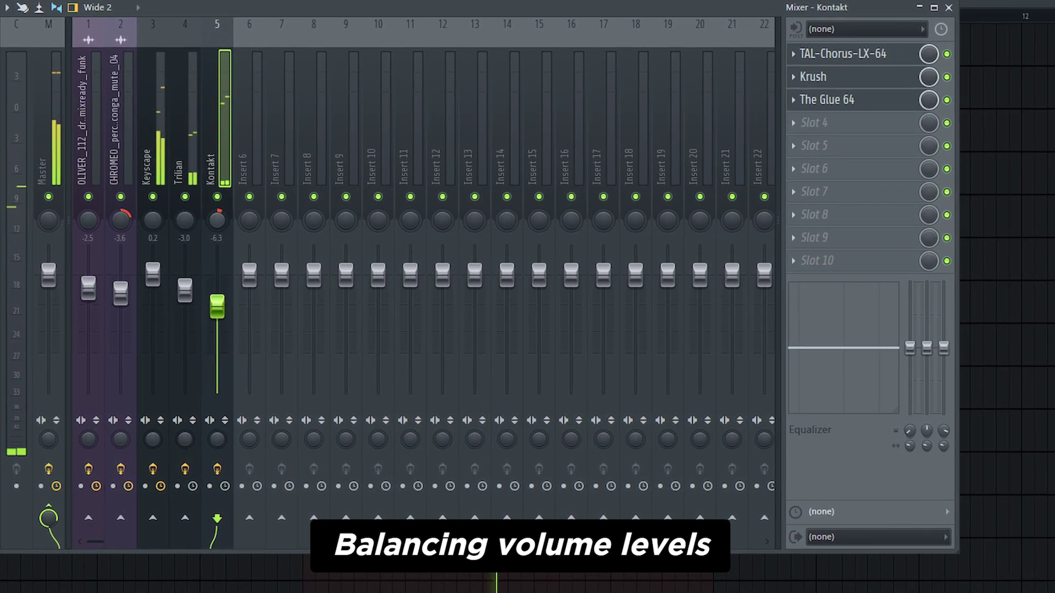